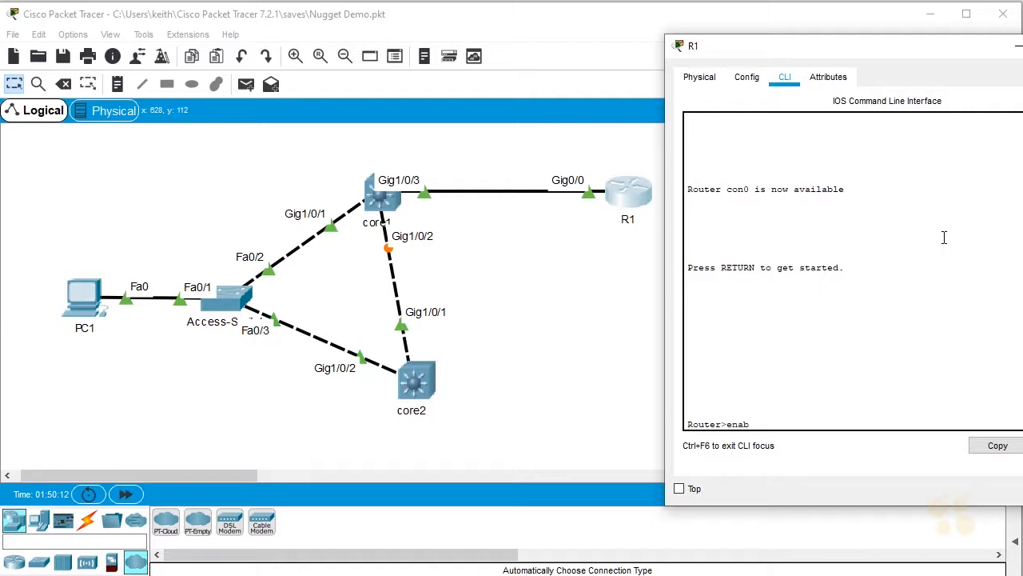
Enter privileged and global configuration mode on R1 and select interface gig 0/0 for configuration
key("Return")
type("conf t")
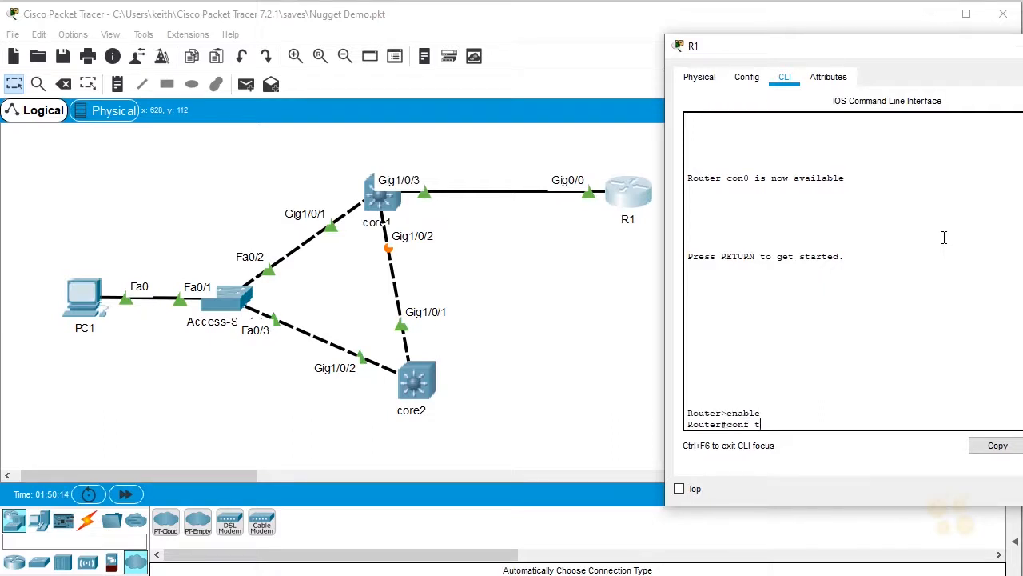
key("Return")
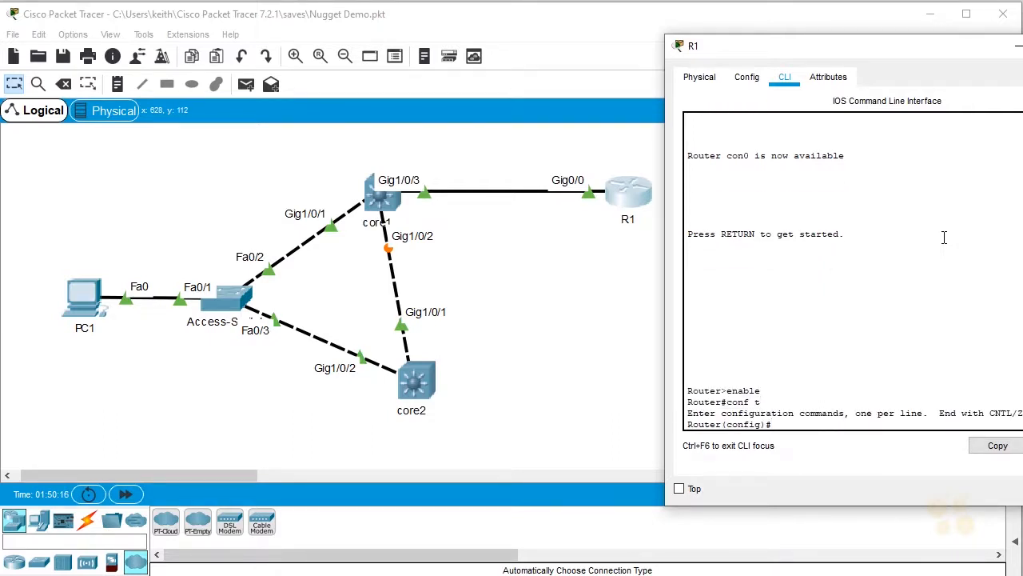
type("int gig 0/0")
key("Return")
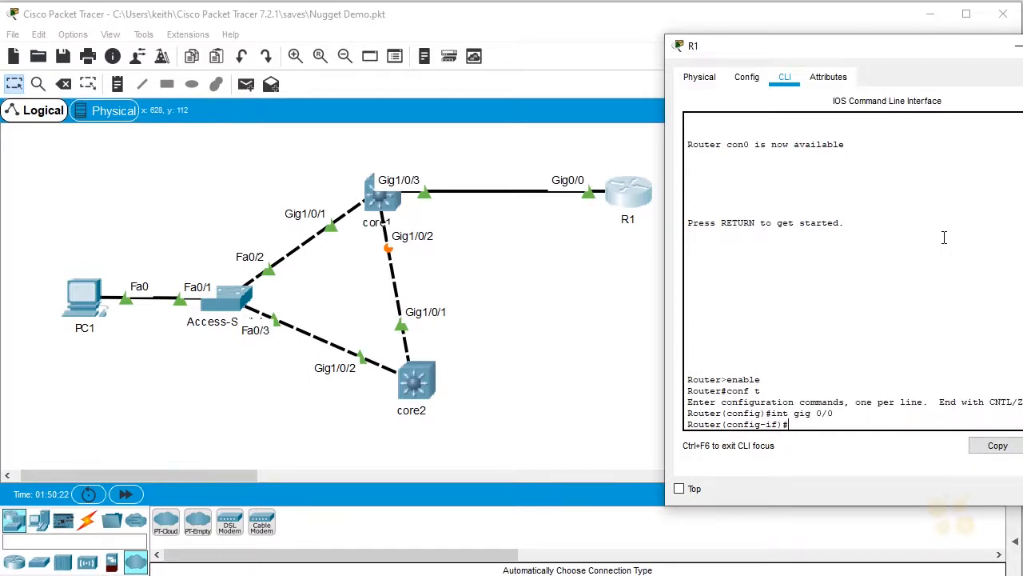
Assign IP address 10.67.83.1 with mask 255.255.255.0 to R1's gig 0/0 interface and leave configuration mode
type("ip addr")
key("Tab")
type("10.67")
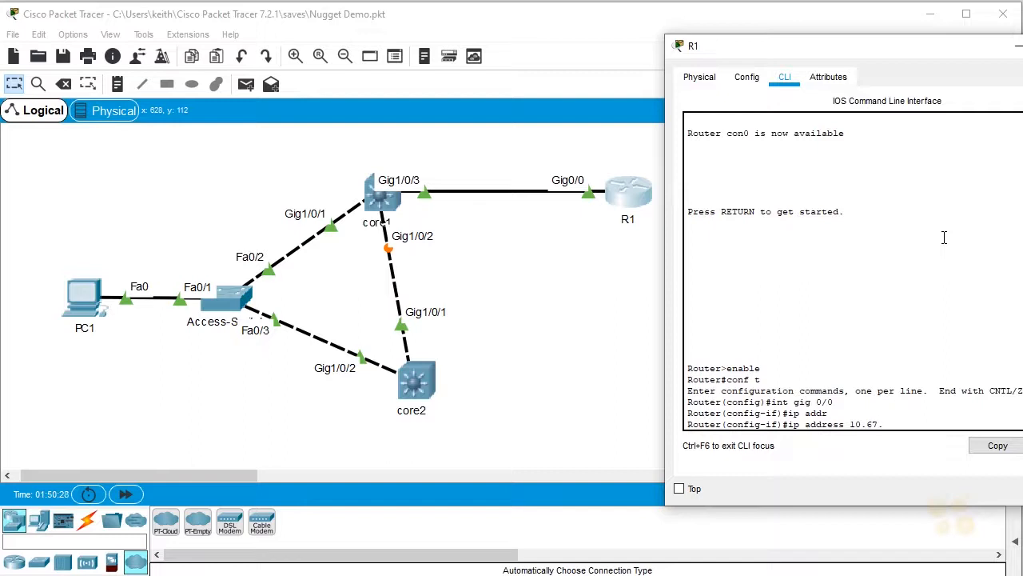
type(".83.1 255.255.255.0")
key("Return")
type("end")
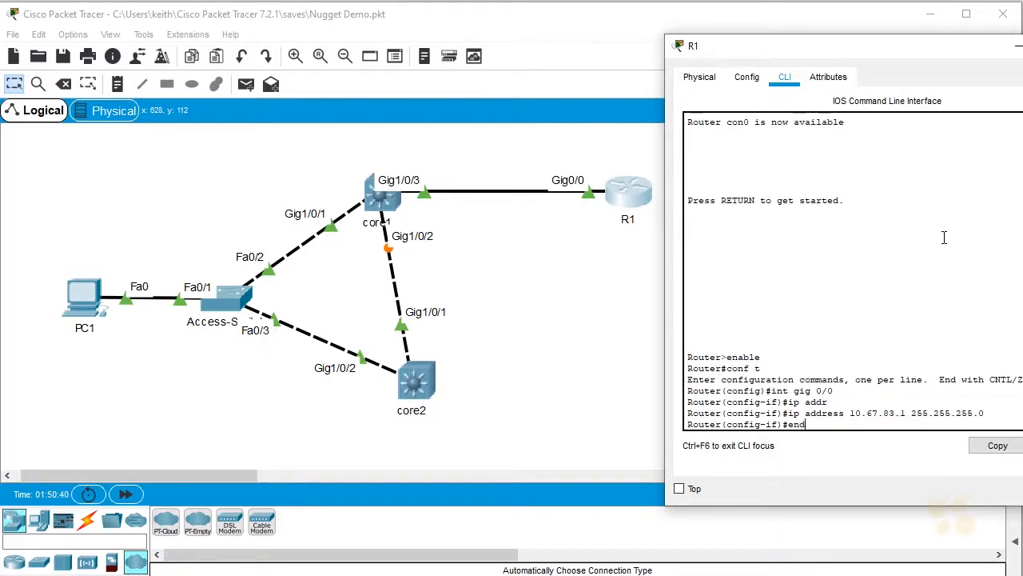
key("Return")
key("Return")
key("Return")
Show the brief IP interface summary on R1 and highlight the GigabitEthernet0/0 entry
type("show ip int")
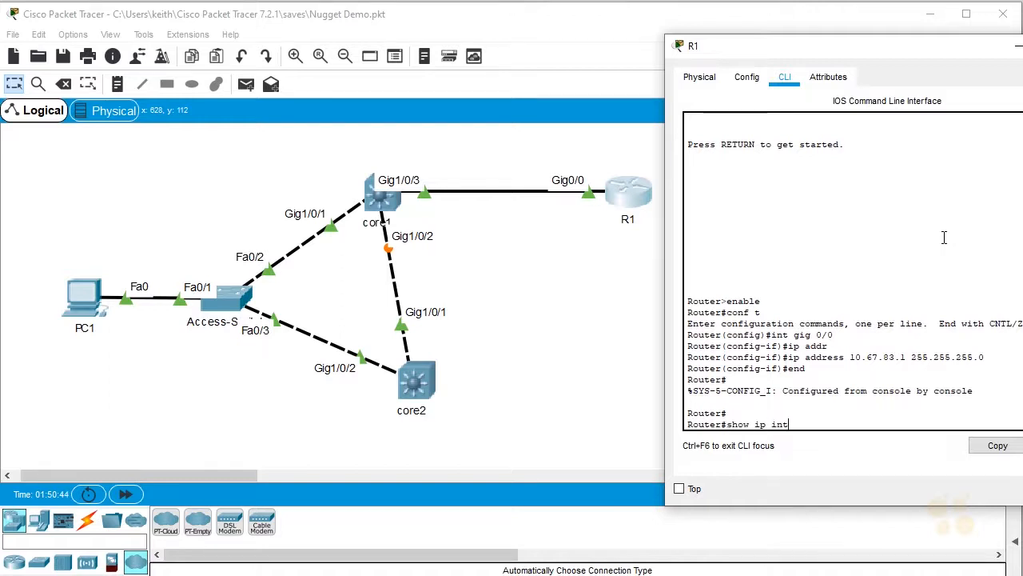
key("Tab")
type("bri")
key("Tab")
key("Return")
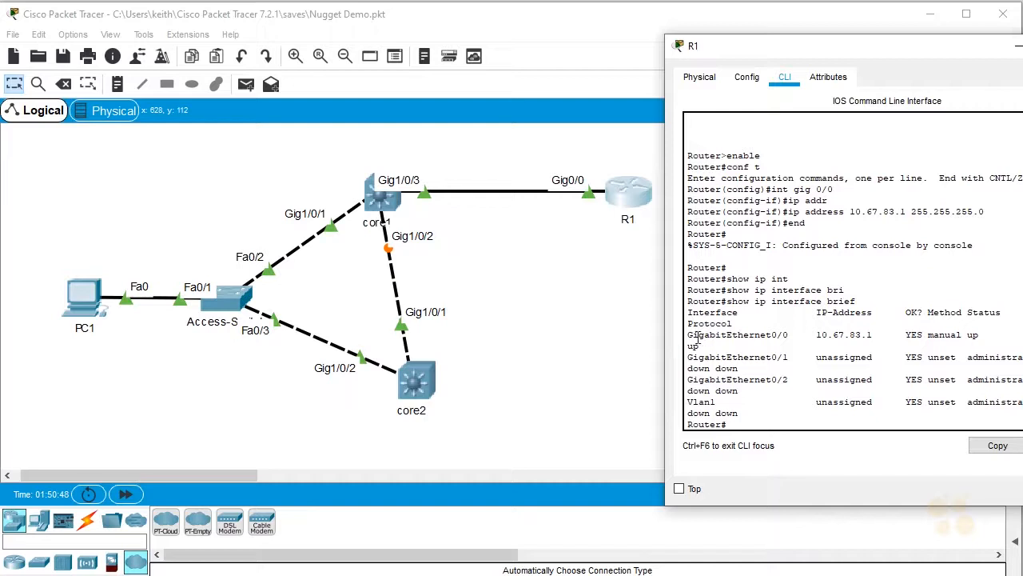
left_click_drag(687, 335, 982, 334)
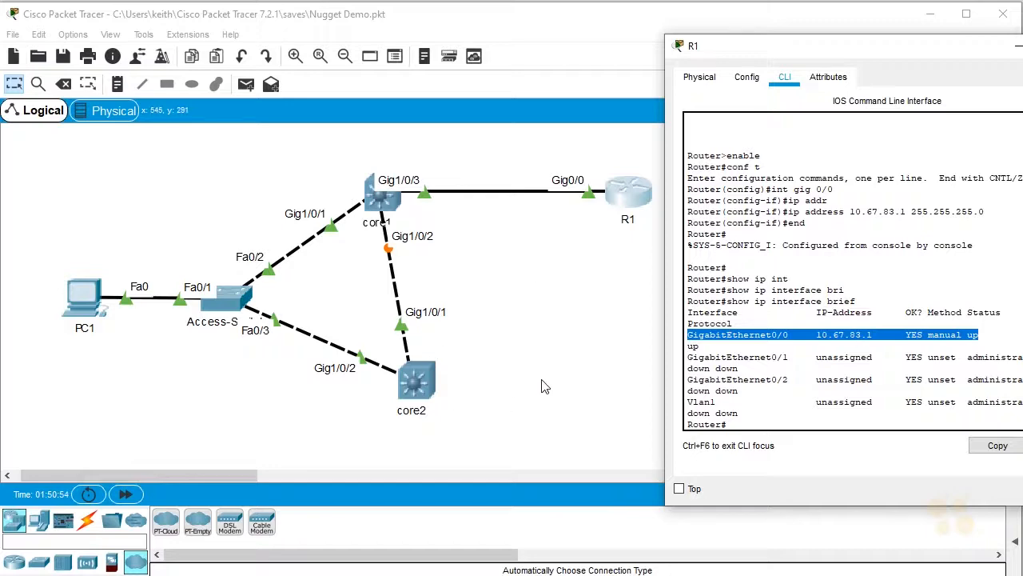
Open PC1's FastEthernet0 interface configuration, moving its window clear of the left part of the topology
left_click(87, 298)
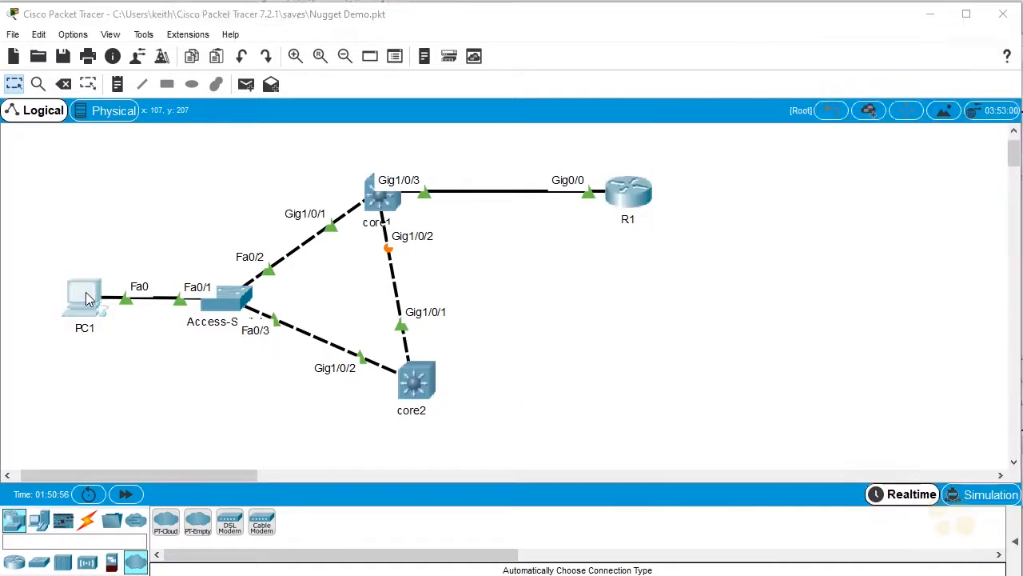
left_click_drag(417, 0, 721, 30)
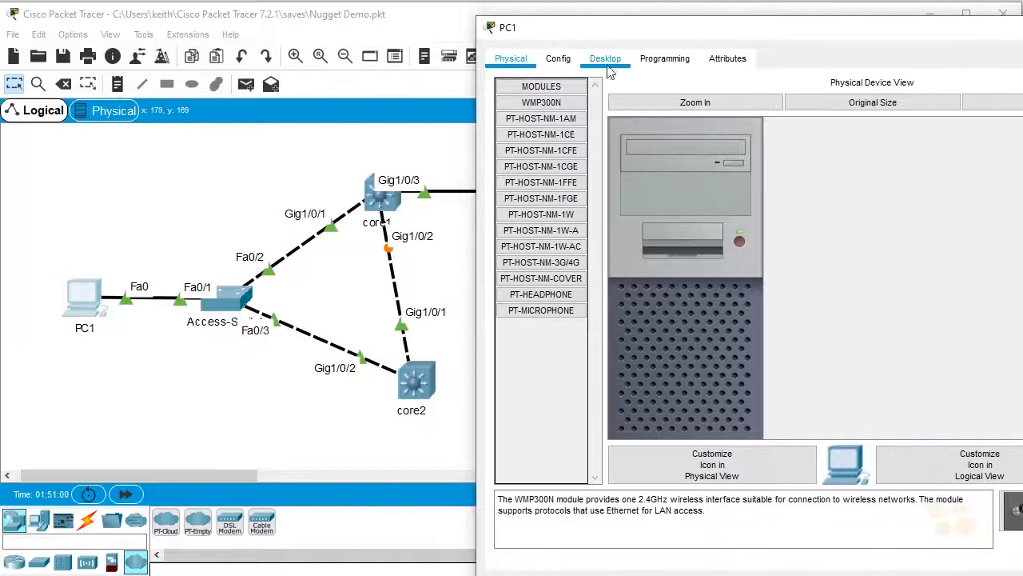
left_click(559, 61)
left_click(548, 149)
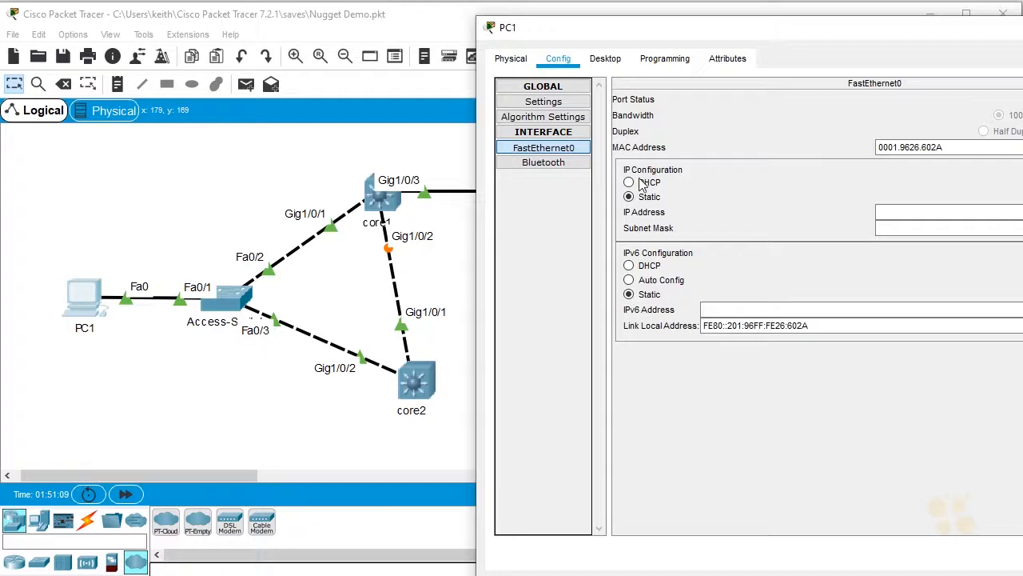
left_click(930, 212)
type("10")
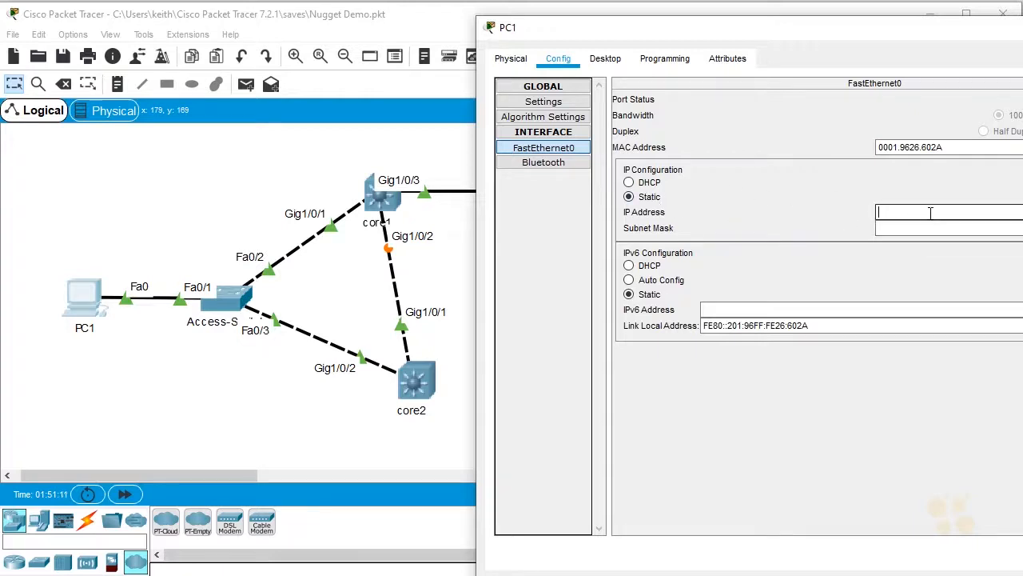
type(".67.")
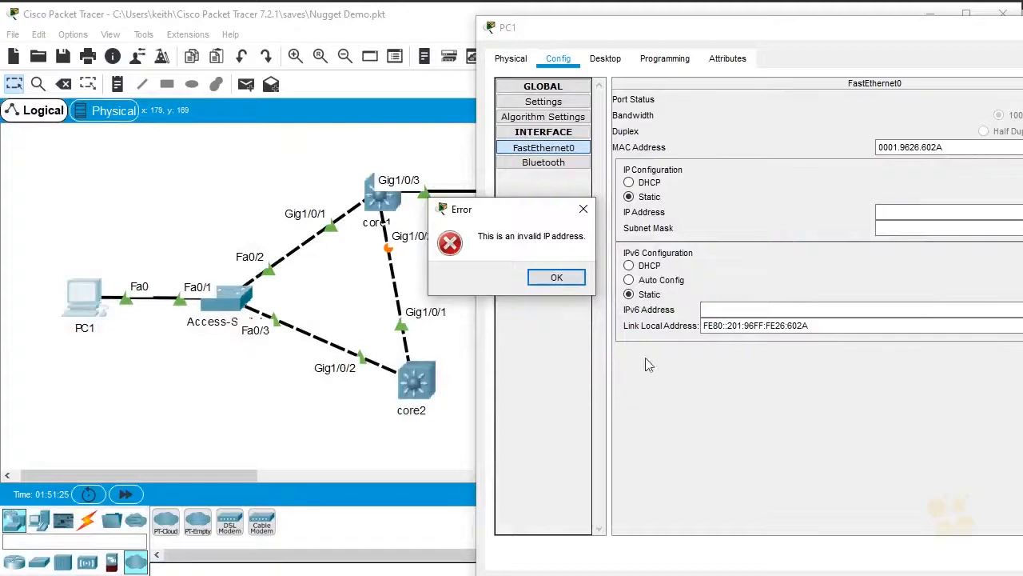
Set PC1's FastEthernet0 IP address to 10.67.83.100 with subnet mask 255.255.255.0
type("10.67.")
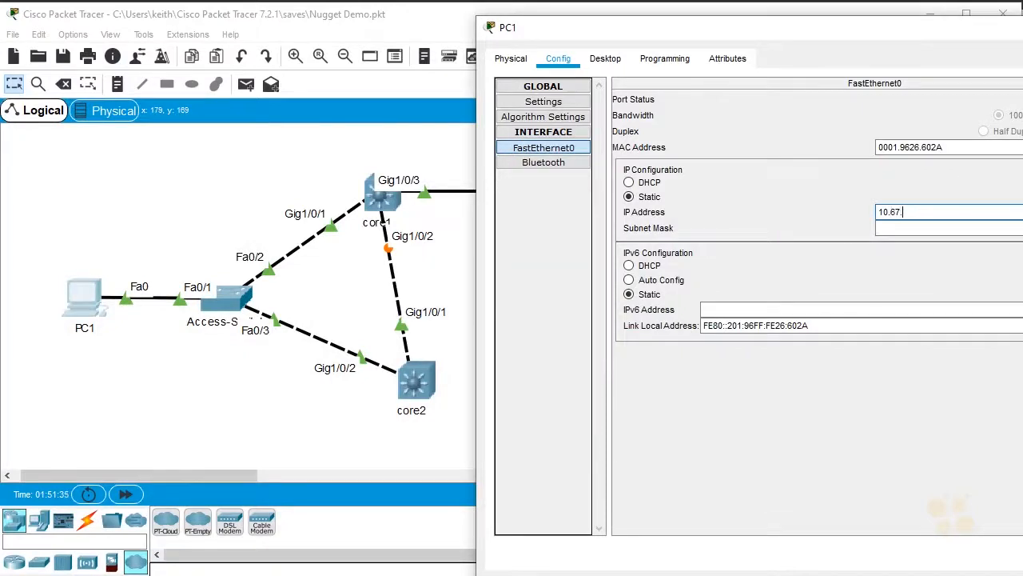
type("83.100")
key("Tab")
type("255.255.255")
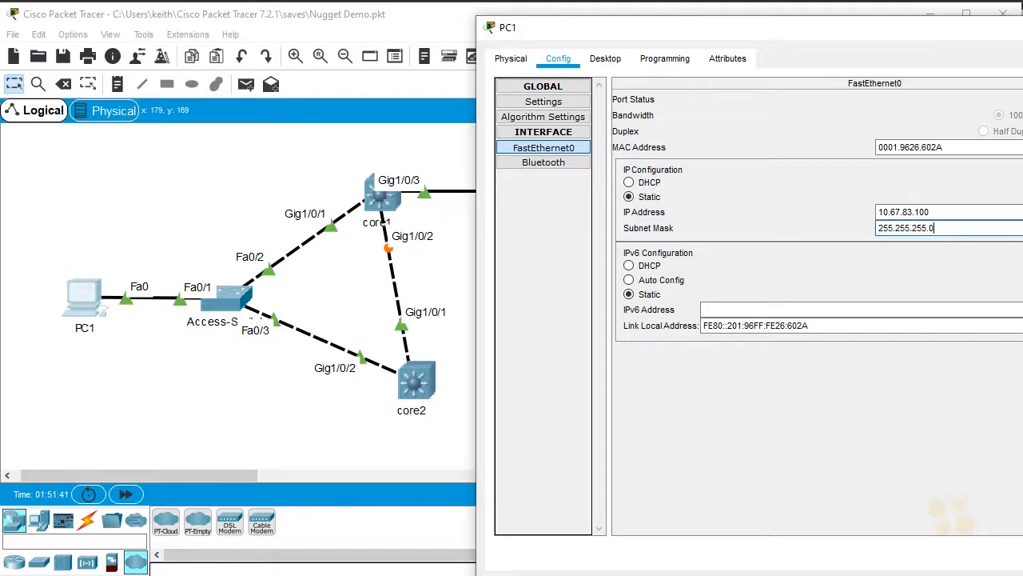
left_click(929, 393)
Check PC1's IP settings with ipconfig in its Command Prompt and highlight the FastEthernet0 IP address
left_click(606, 58)
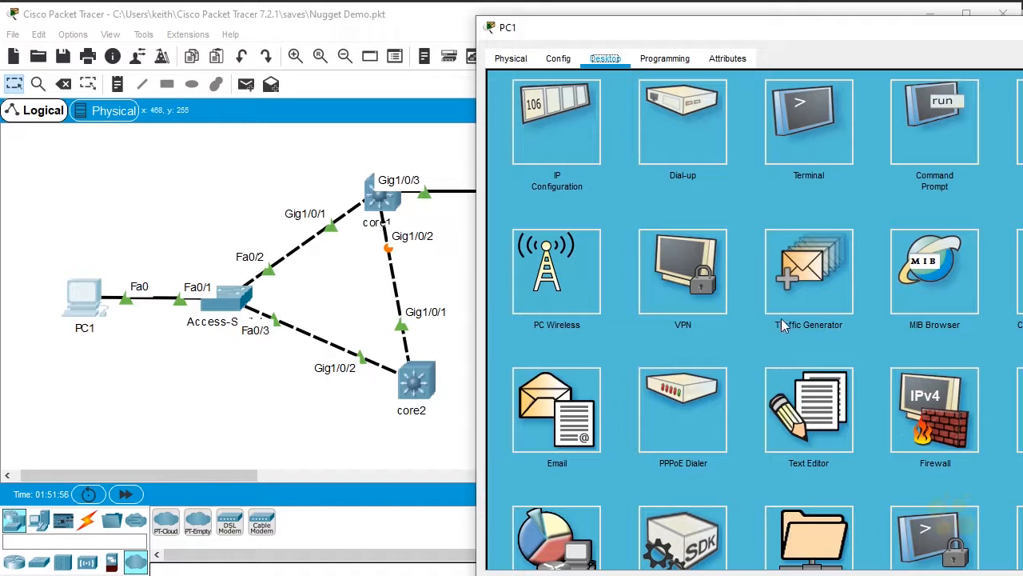
left_click(928, 120)
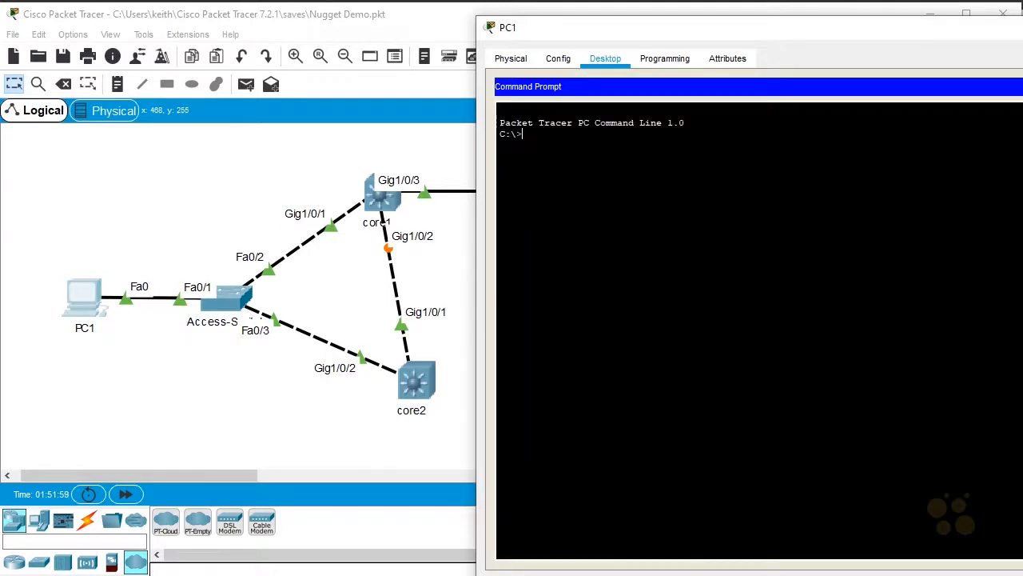
type("ipconfig")
key("Return")
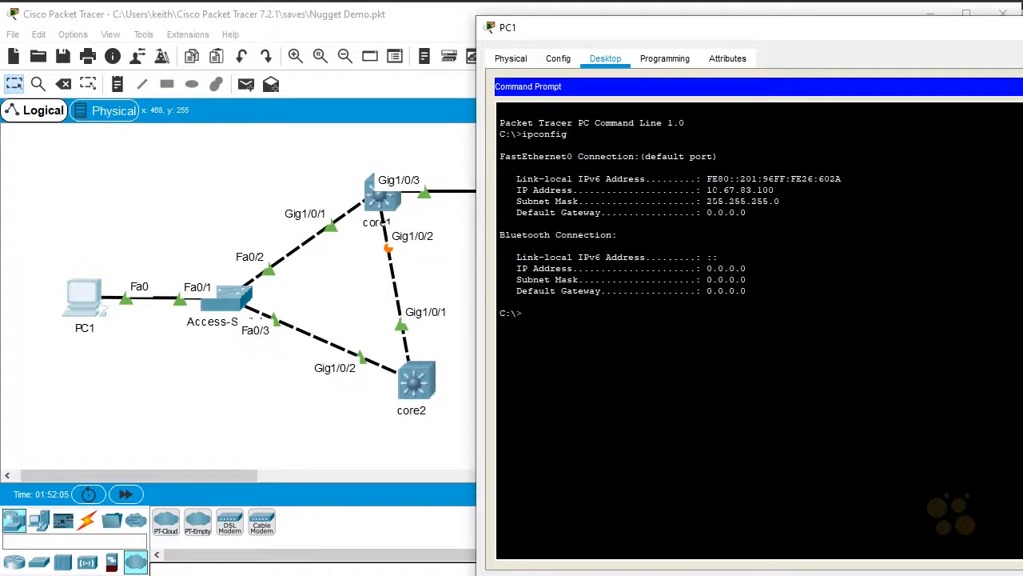
left_click_drag(708, 190, 774, 191)
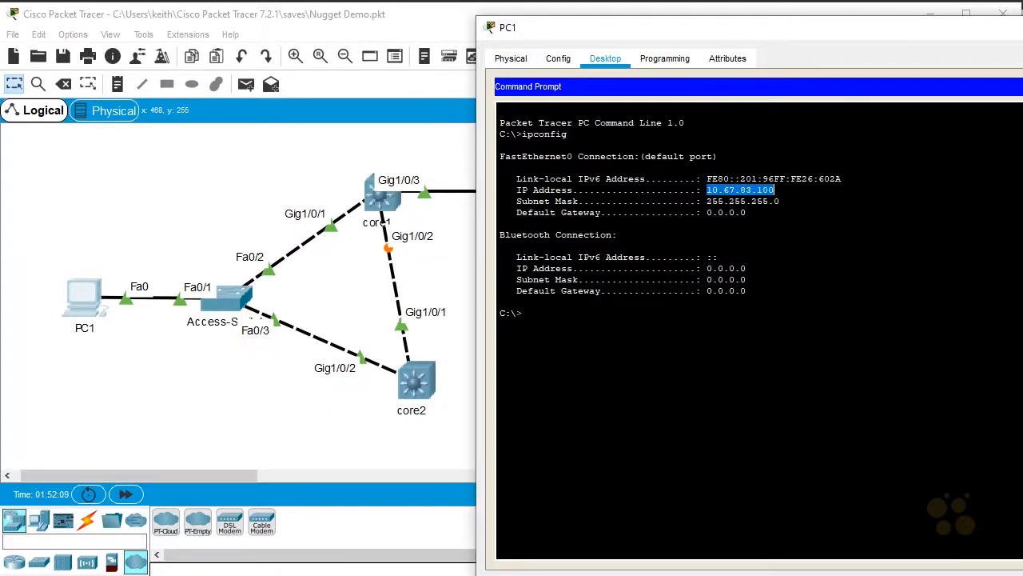
Ping R1 at 10.67.83.1 from PC1's Command Prompt
left_click(718, 257)
type("ping")
type(" 10.67.83.1")
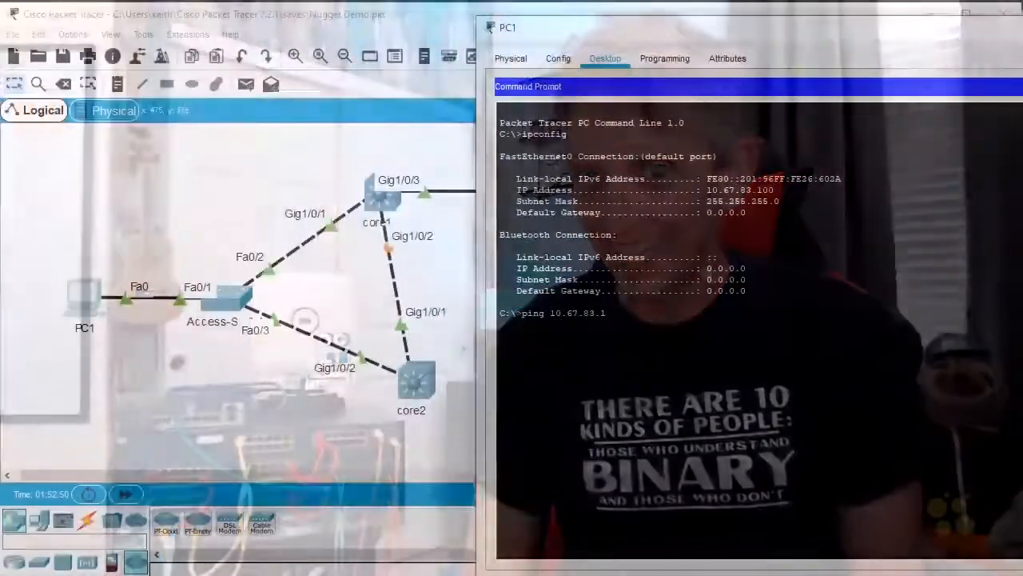
key("Return")
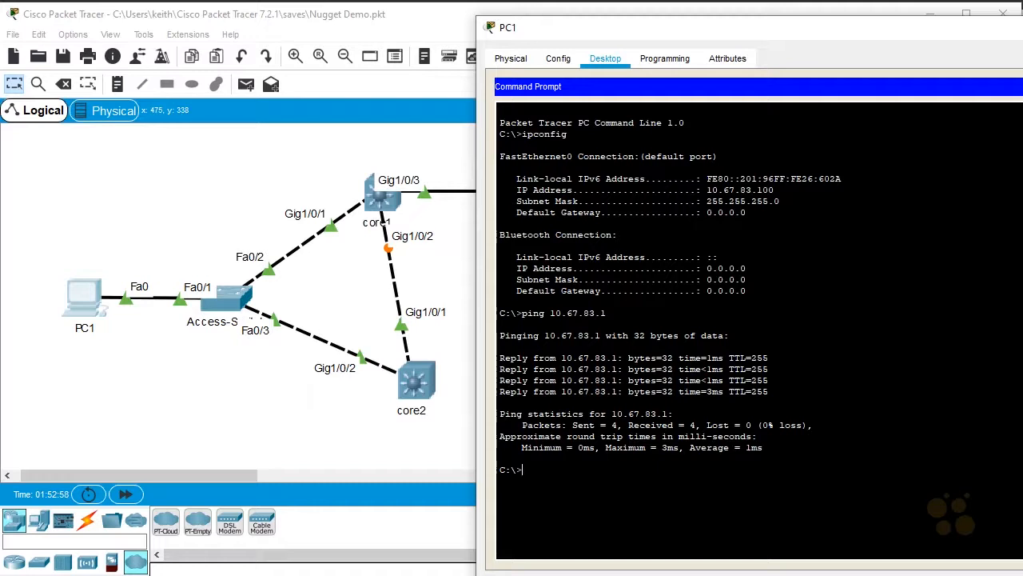
Return to the main topology workspace and save the Nugget Demo.pkt file
left_click(232, 196)
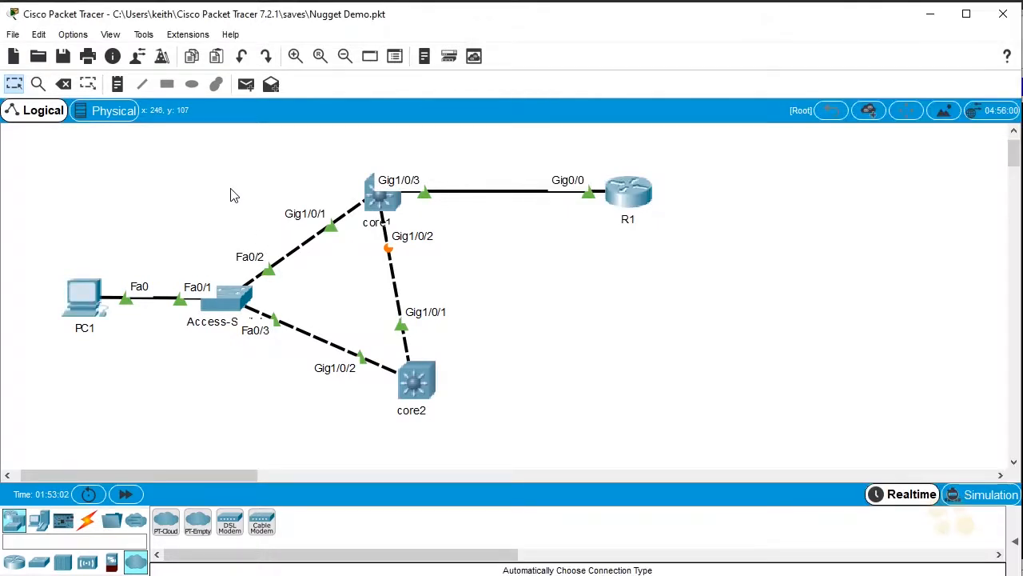
left_click(18, 35)
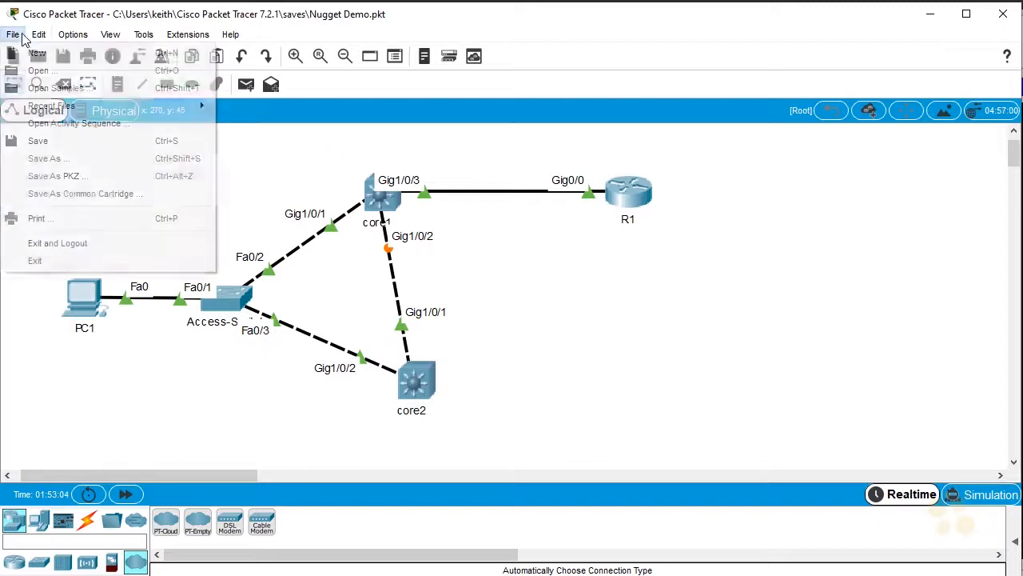
left_click(44, 140)
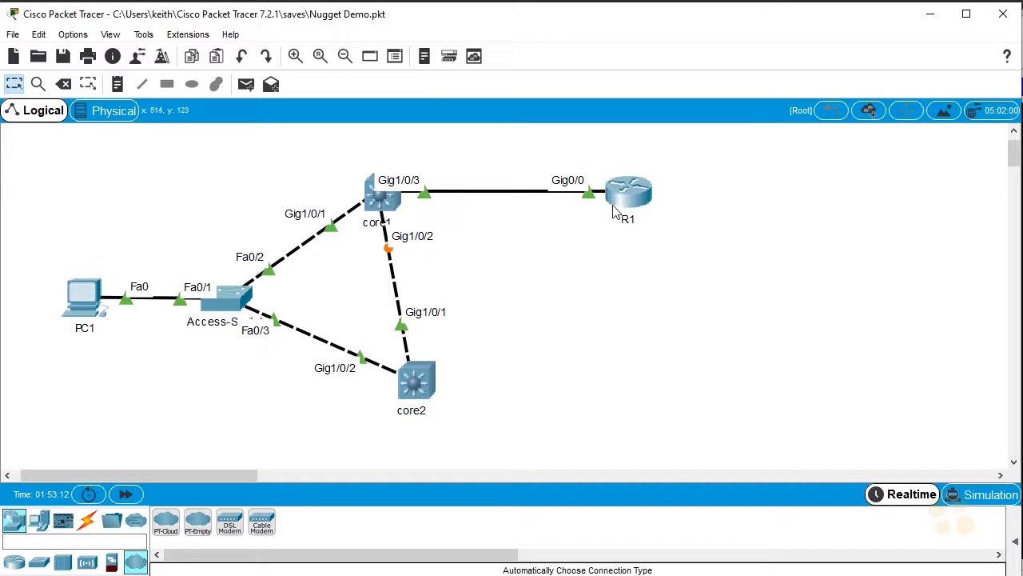
Switch to Simulation mode and hide all event types in the event list filters
mouse_move(625, 206)
left_click(989, 497)
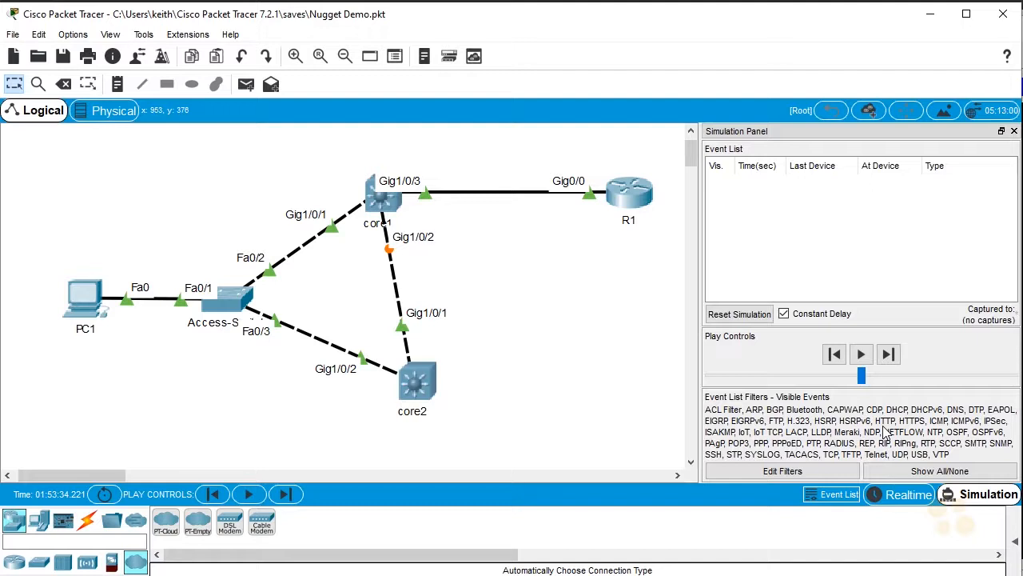
left_click(944, 473)
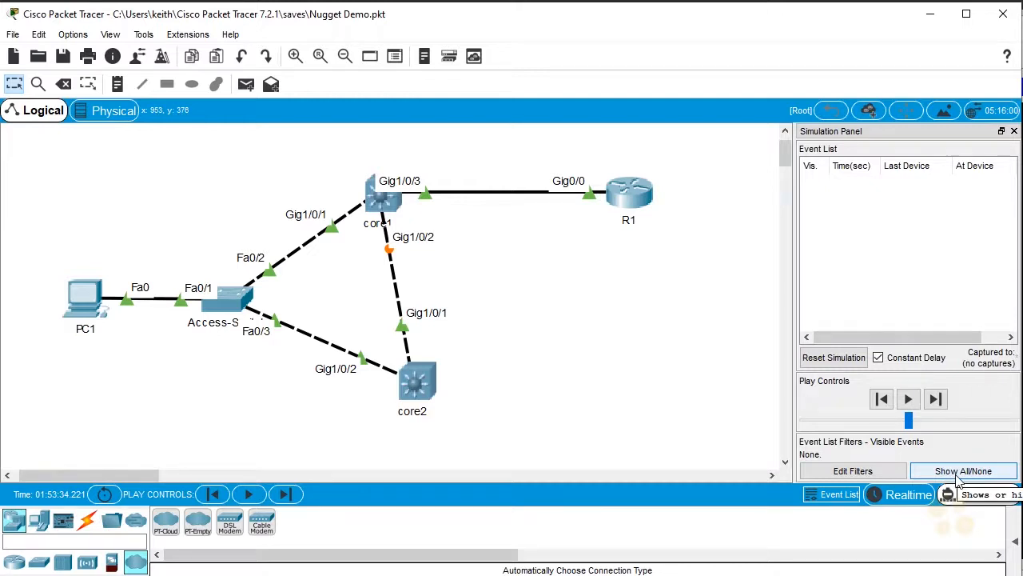
left_click(958, 477)
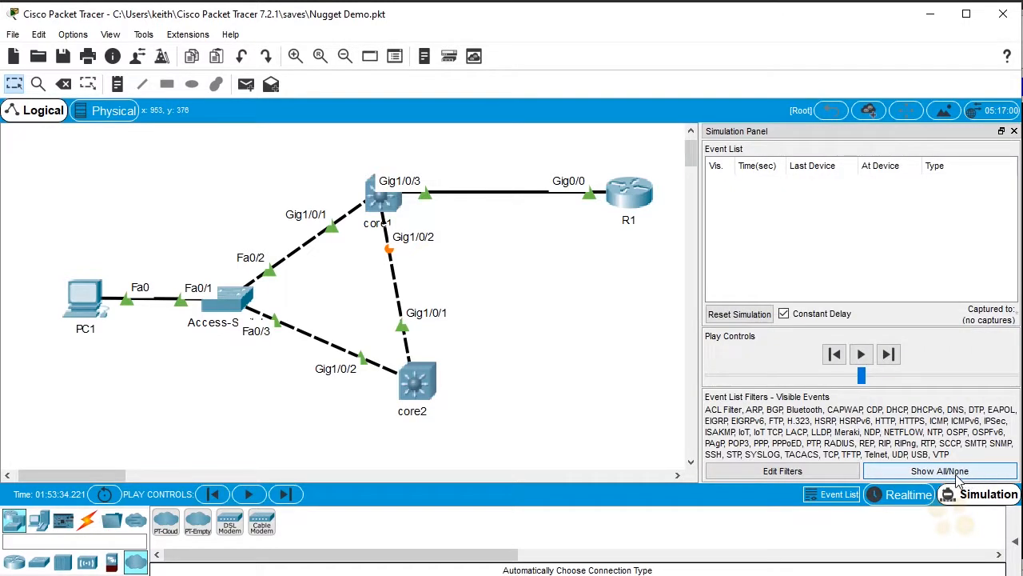
left_click(959, 476)
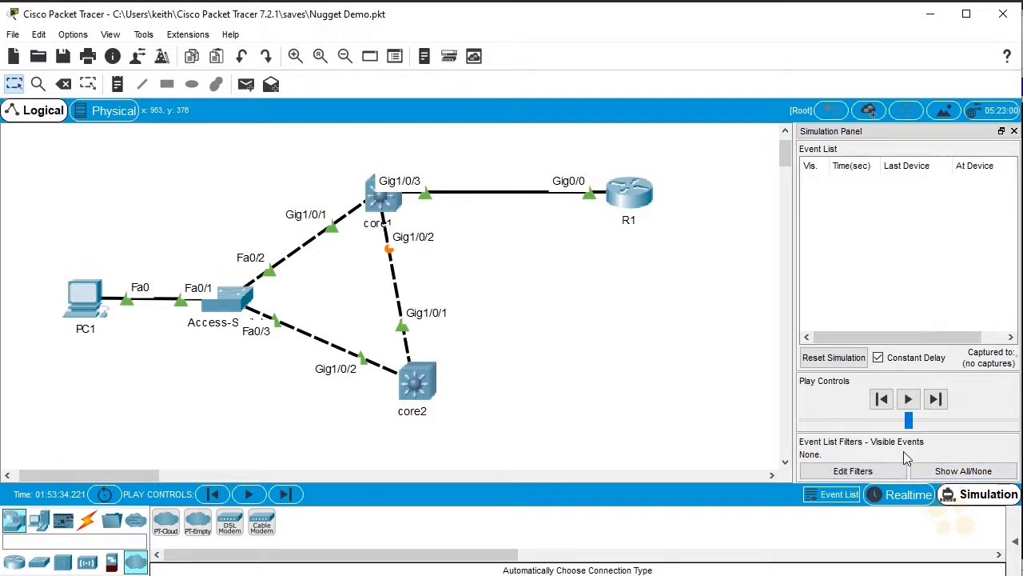
Turn off Constant Delay and enable only ICMP among the IPv4 simulation event filters
left_click(879, 358)
left_click(862, 472)
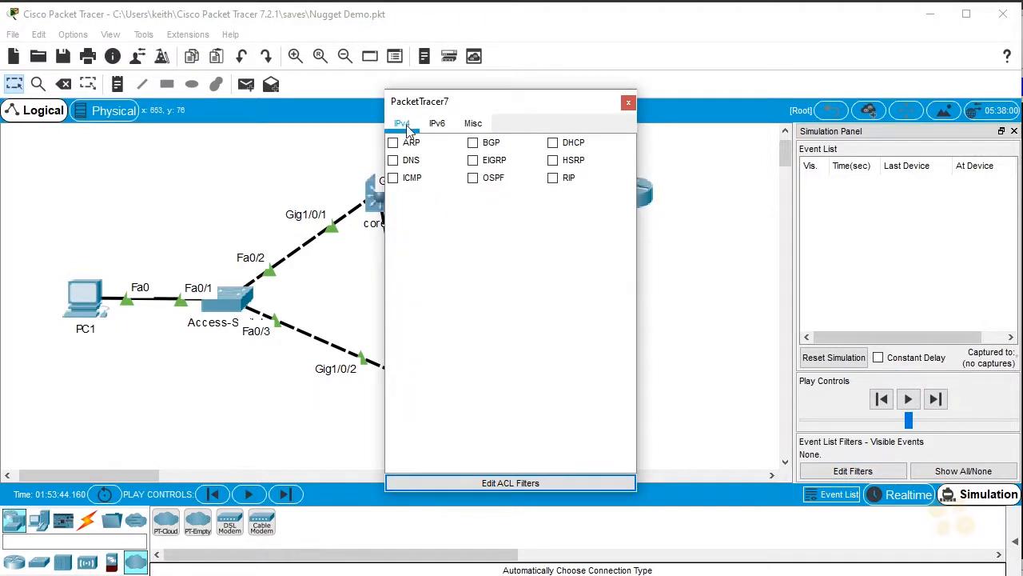
left_click(437, 125)
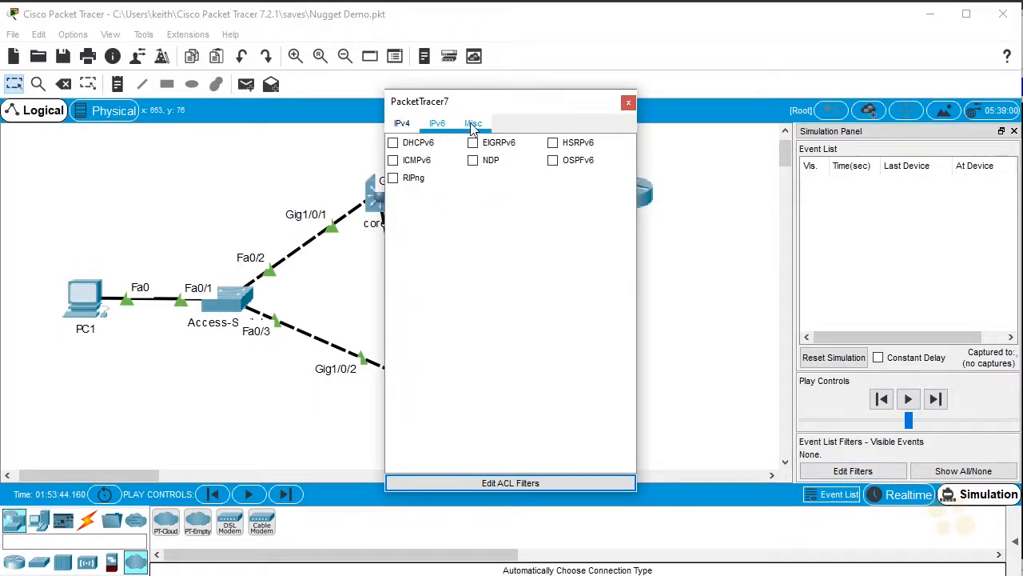
left_click(473, 125)
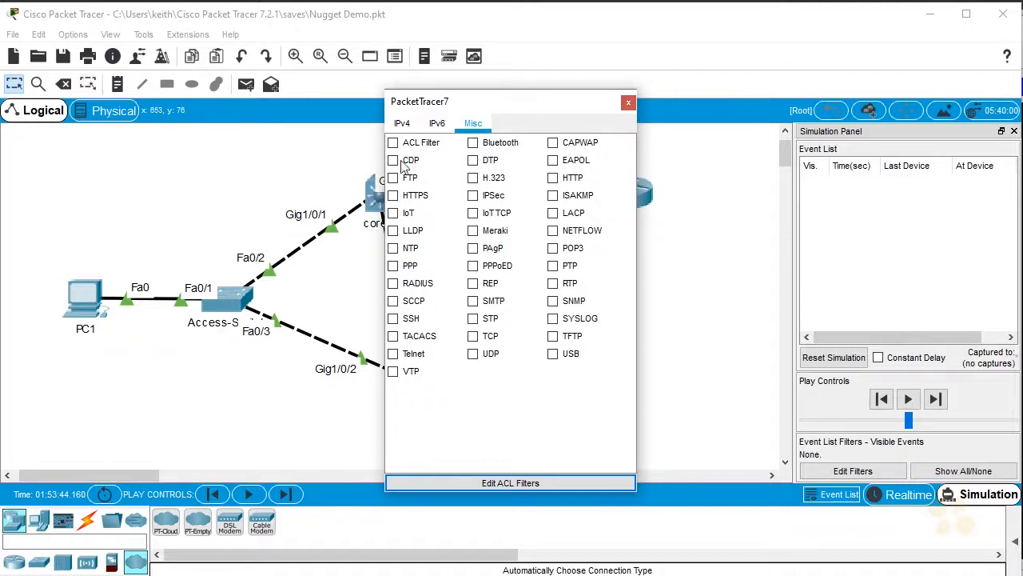
left_click(401, 126)
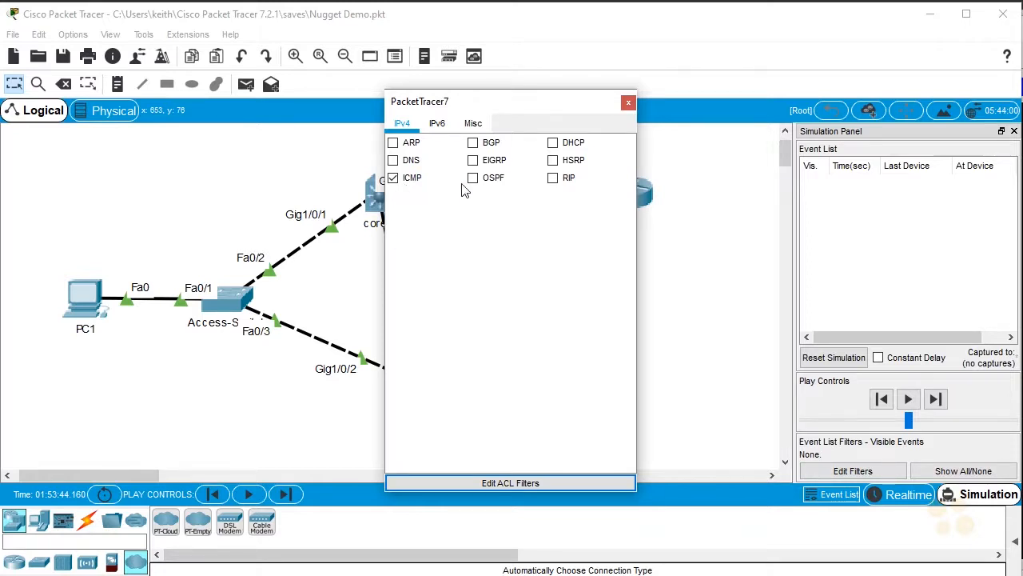
left_click(628, 103)
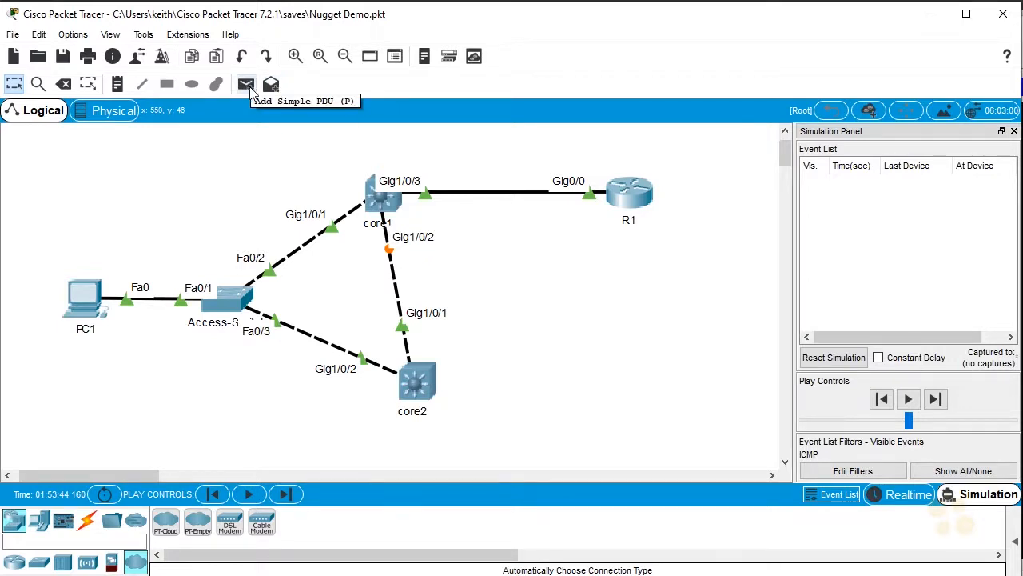
Add a simple PDU from PC1 to R1 and widen the Simulation Panel to reveal the event Type column
left_click(247, 87)
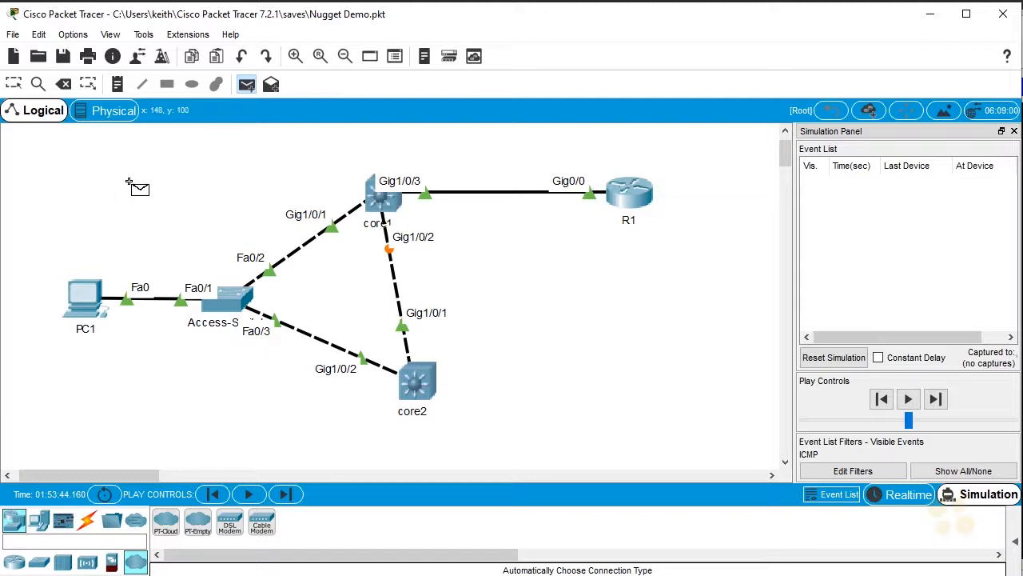
left_click(82, 299)
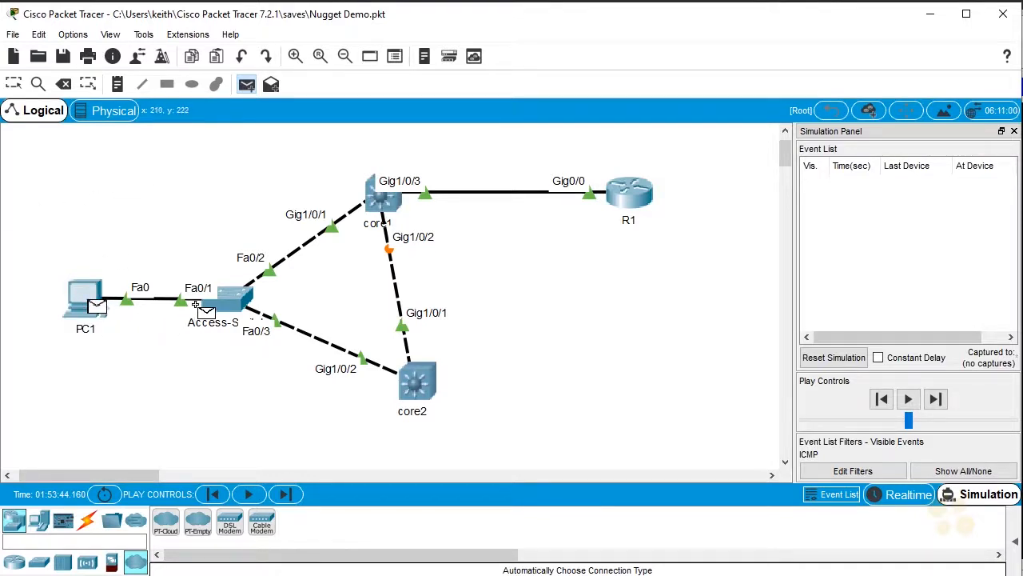
left_click(632, 195)
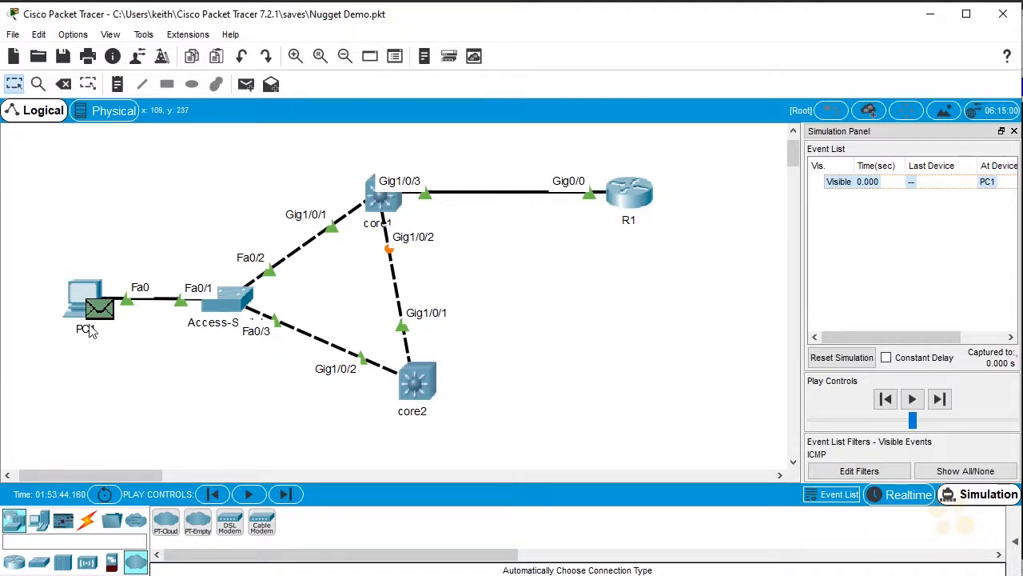
mouse_move(103, 321)
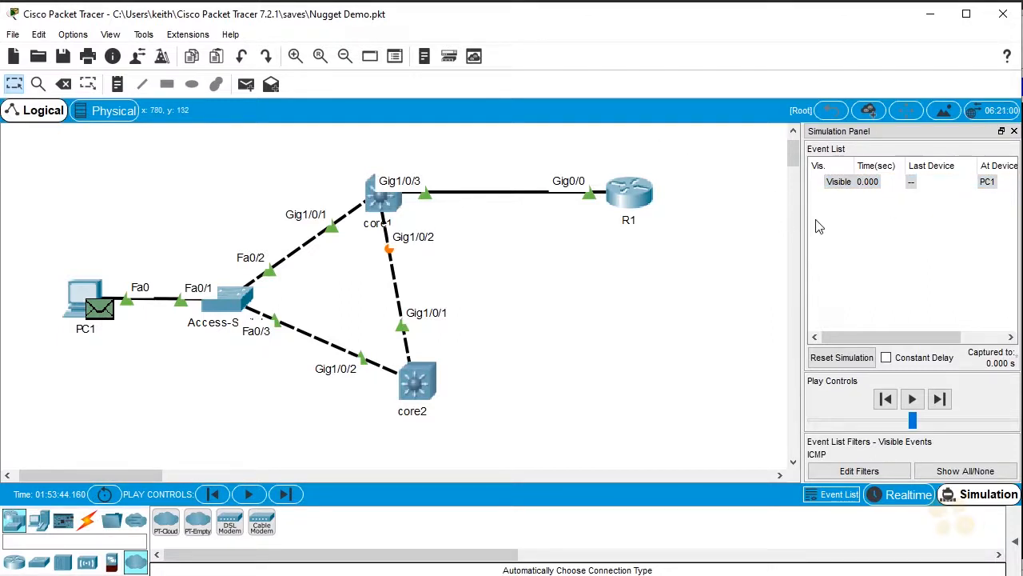
left_click_drag(802, 218, 701, 217)
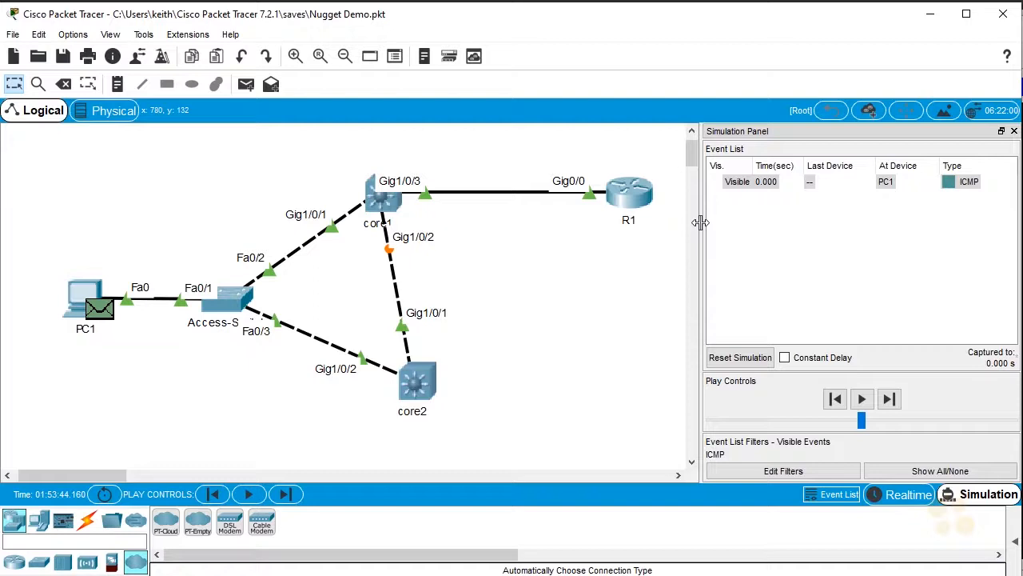
Advance the ICMP packet to Access-Switch, inspect its PDU's OSI layer details through Layer 2, and close the PDU information
left_click(889, 400)
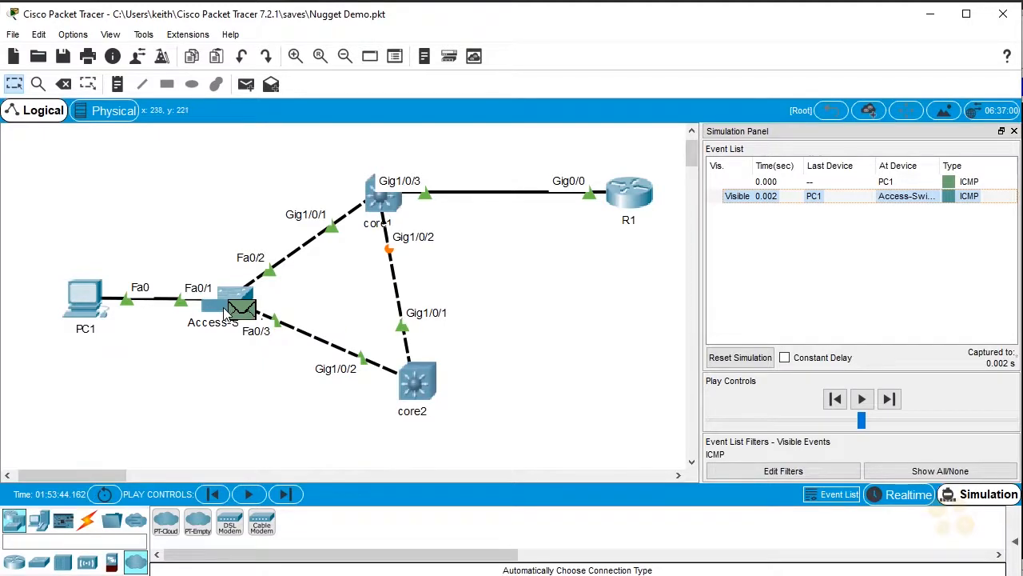
mouse_move(226, 315)
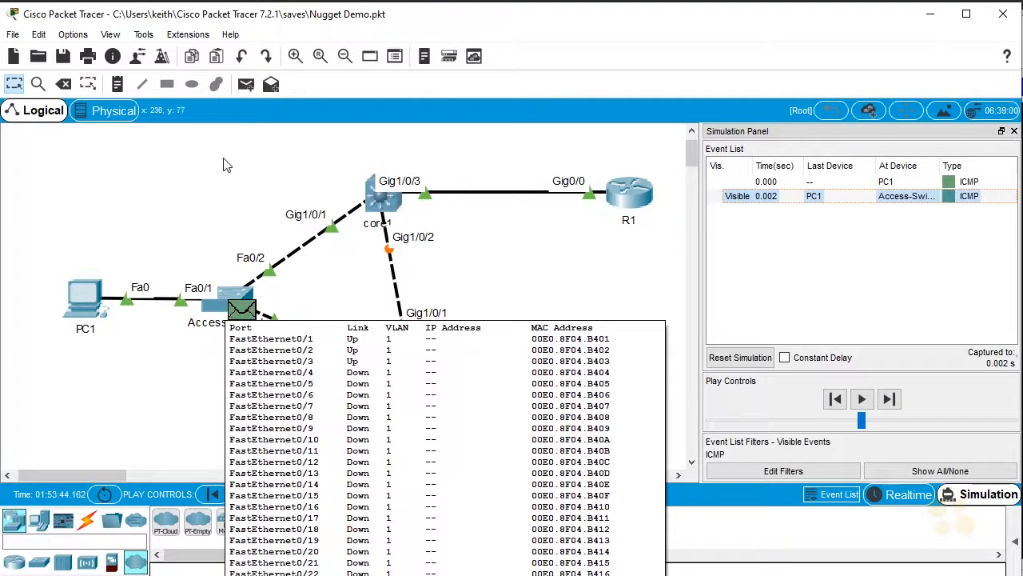
left_click(242, 311)
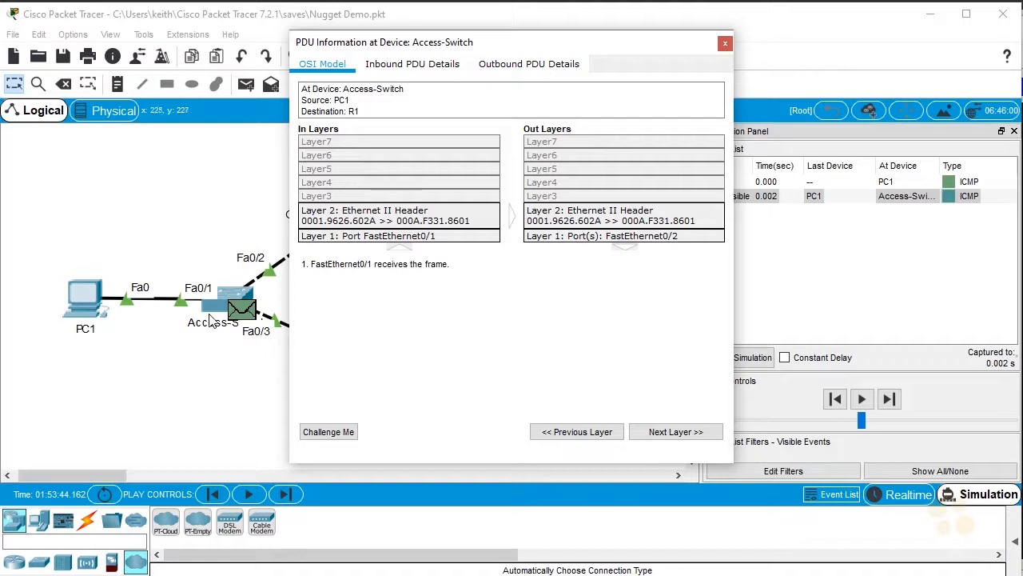
left_click(668, 436)
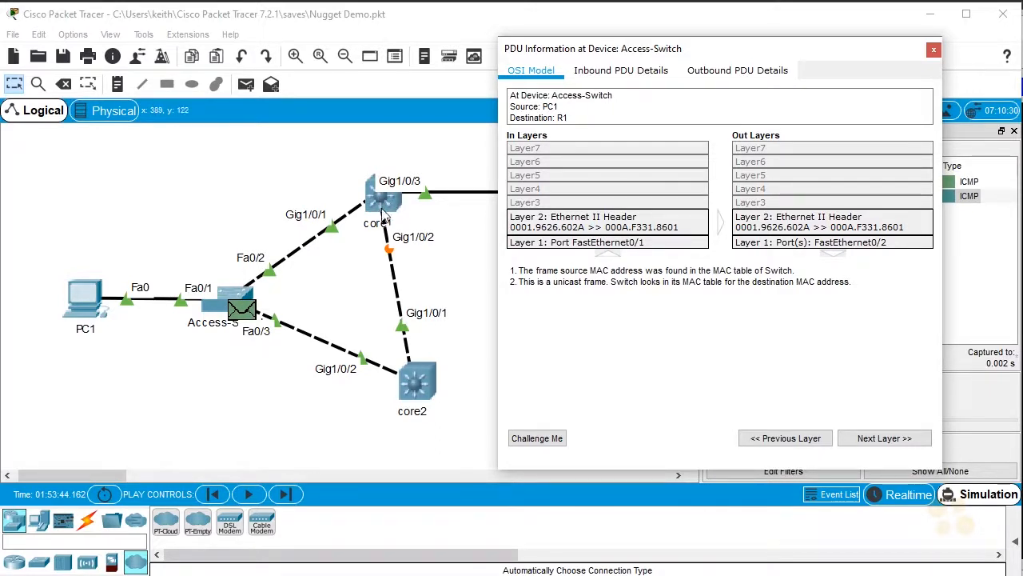
left_click(933, 50)
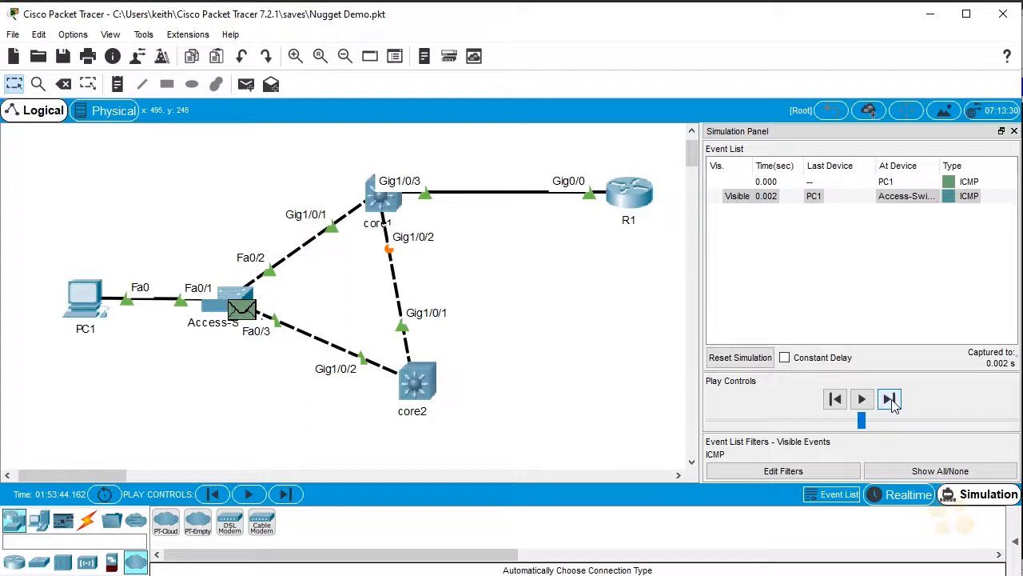
Step the ICMP packet forward from Access-Switch through core1 to R1 and back to core1
left_click(892, 401)
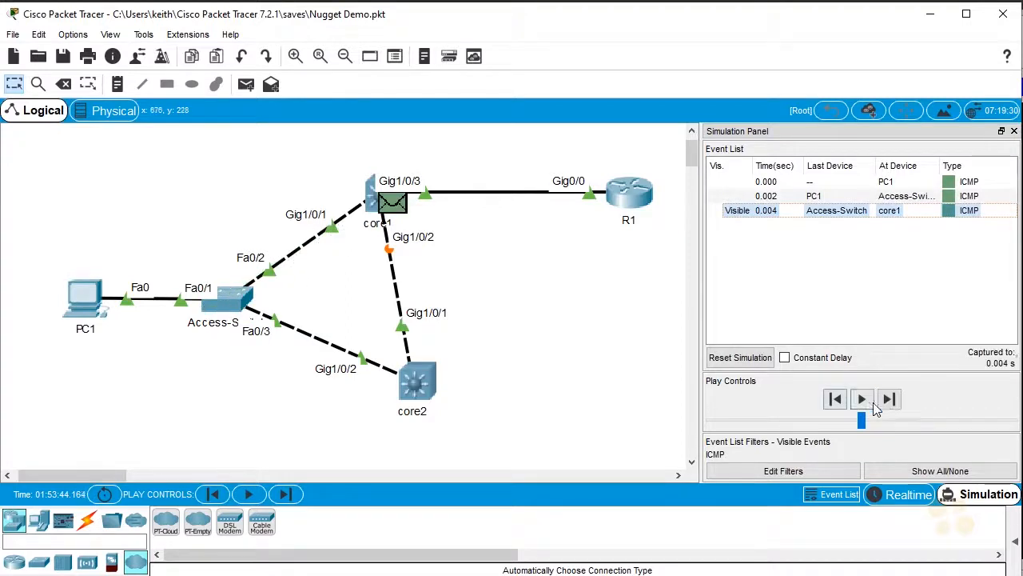
left_click(888, 399)
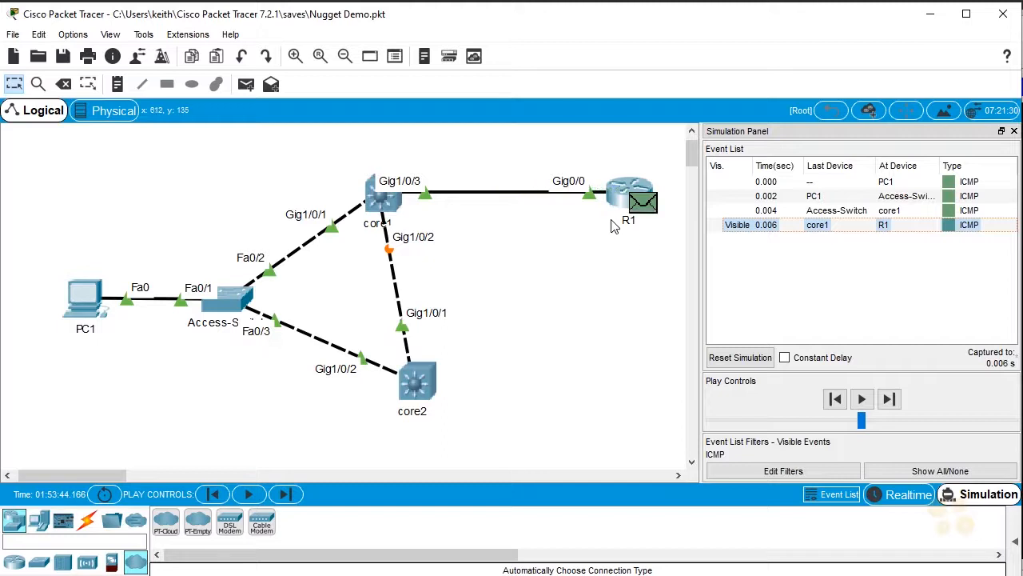
mouse_move(638, 232)
left_click(892, 401)
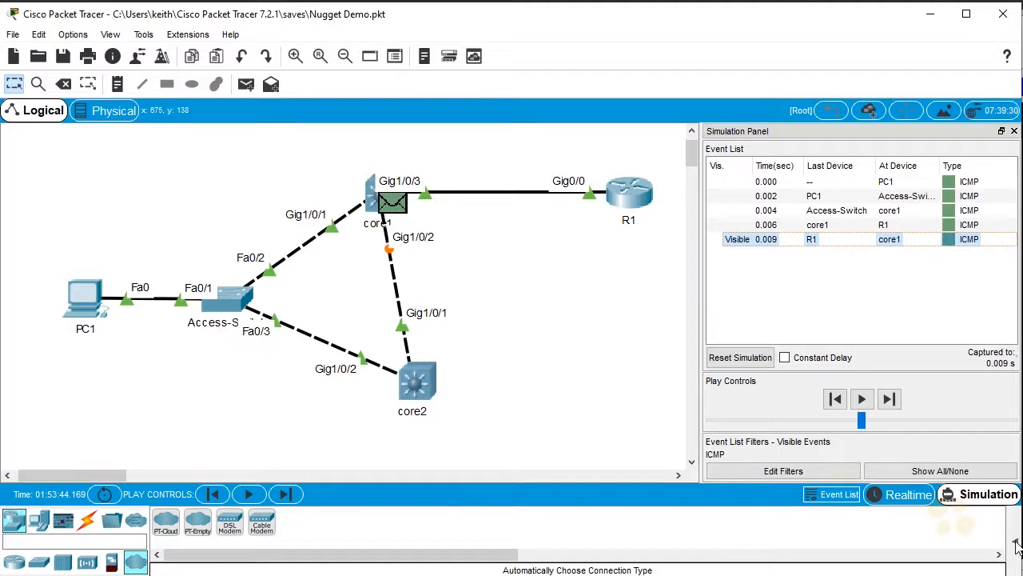
Show the Scenario 0 PDU list and step the ICMP reply forward from core1 through Access-Switch to PC1
left_click(1018, 546)
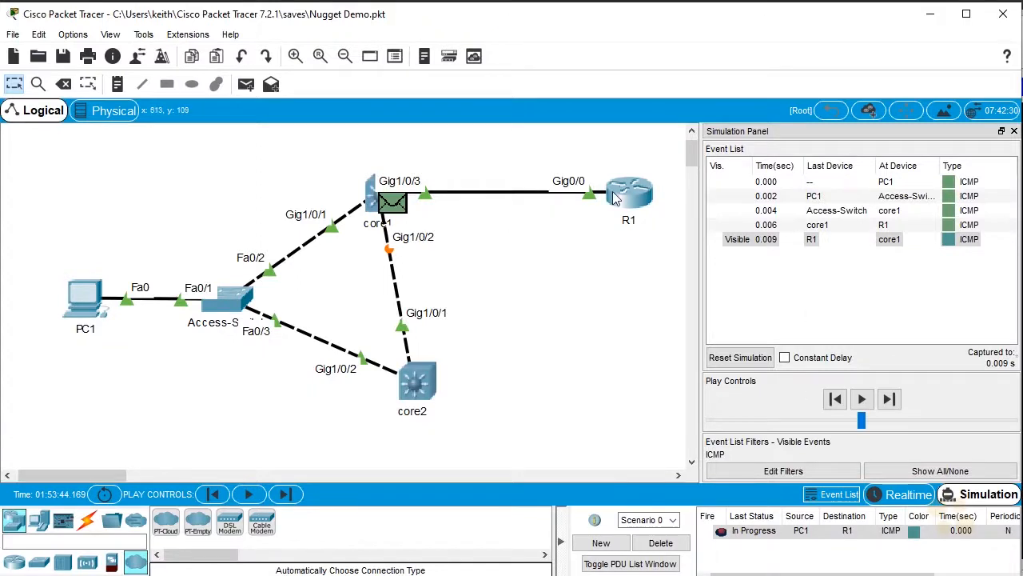
left_click(765, 535)
left_click(890, 401)
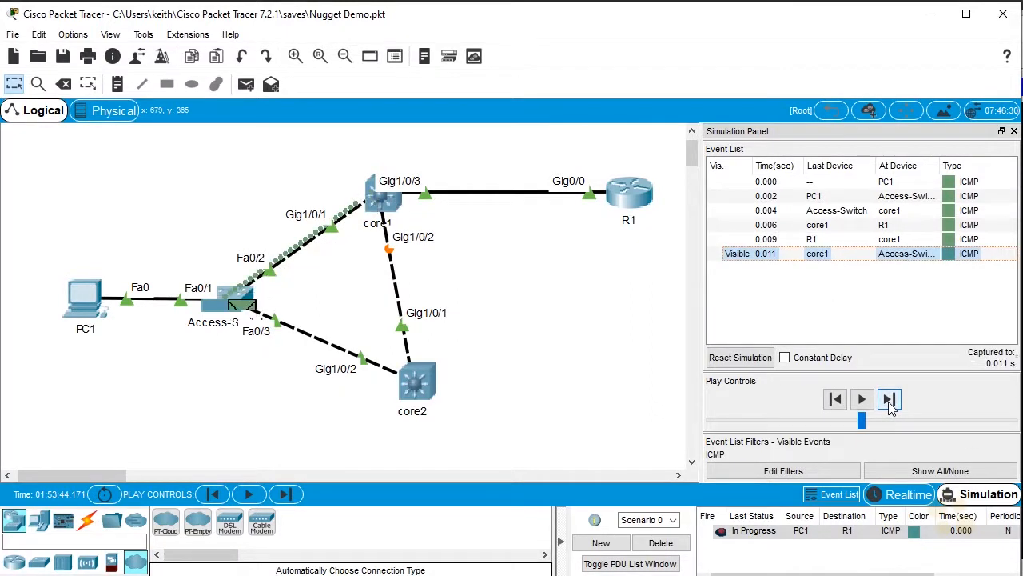
left_click(890, 399)
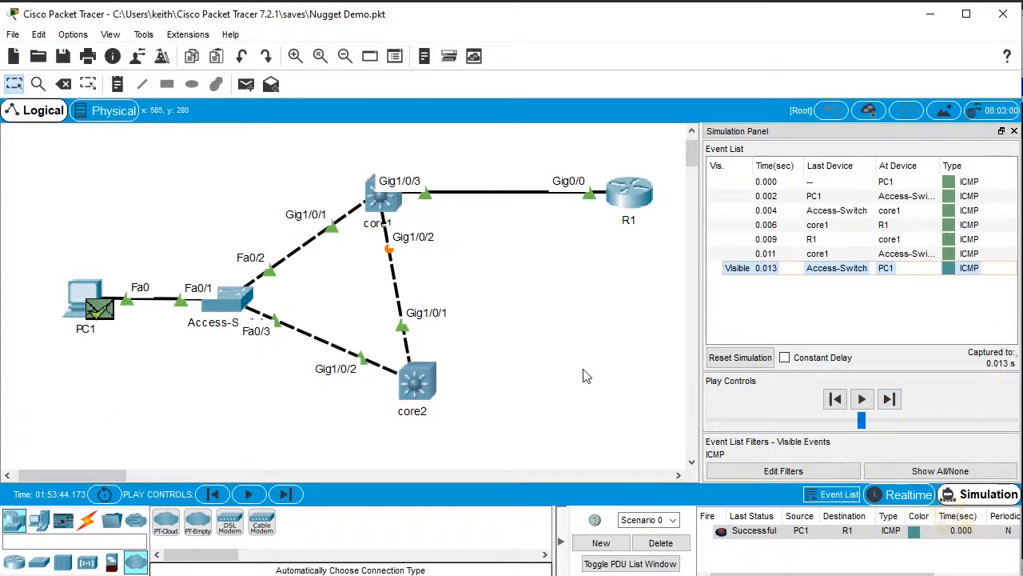
Reset the simulation and replay the PC1-to-R1 ICMP exchange automatically at a faster playback speed
left_click(750, 359)
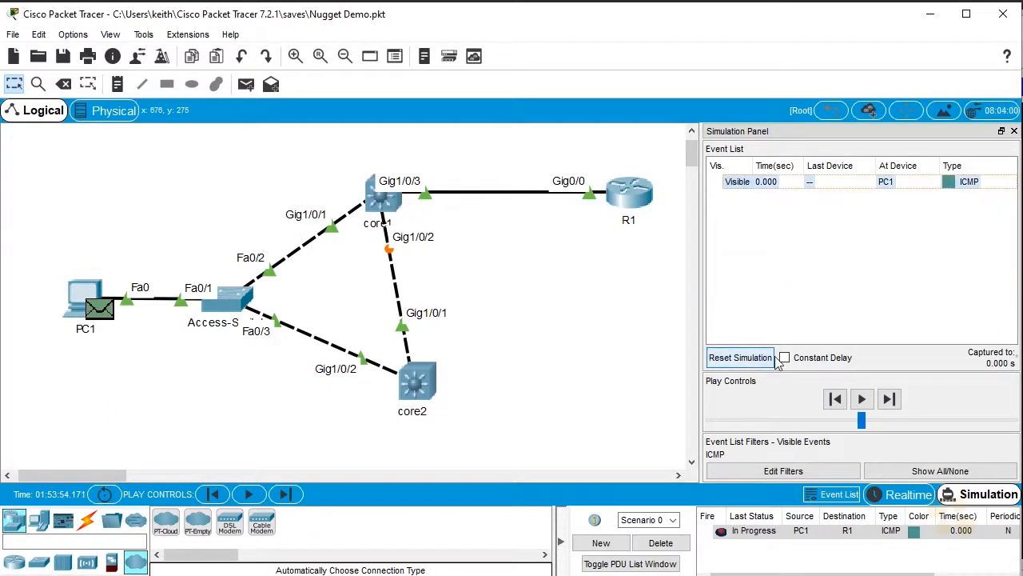
left_click(862, 402)
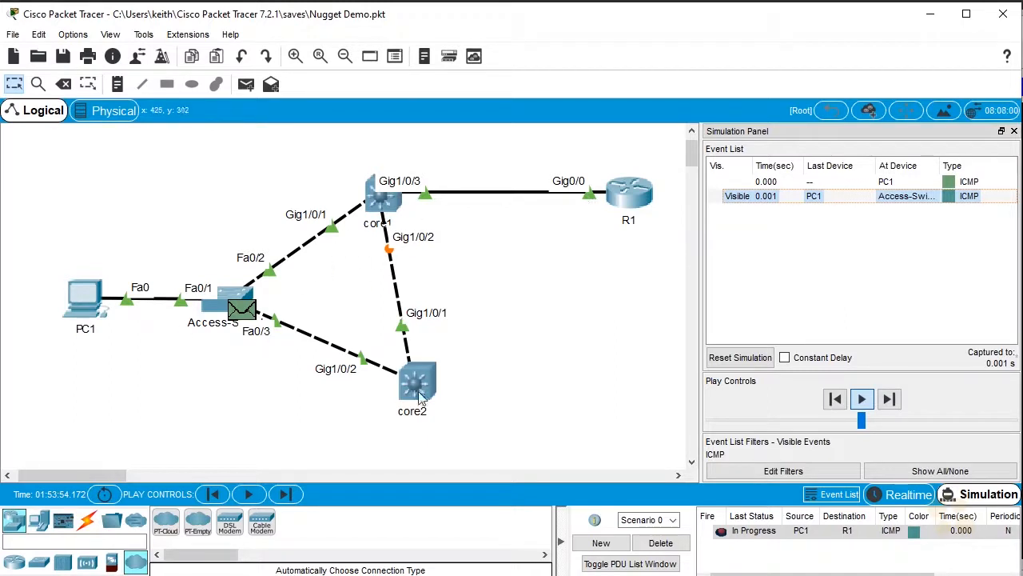
left_click_drag(863, 419, 947, 427)
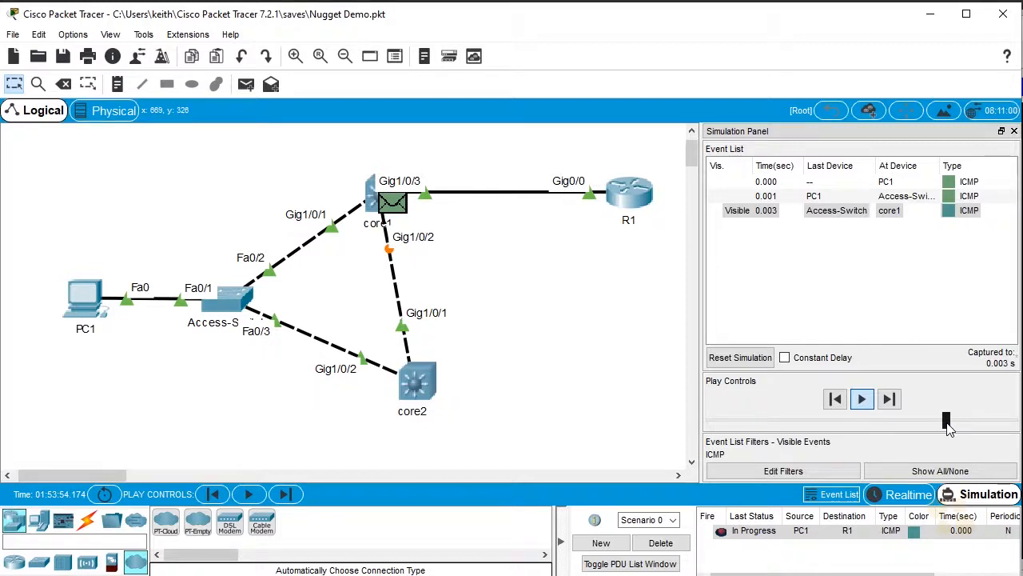
left_click_drag(947, 423, 980, 422)
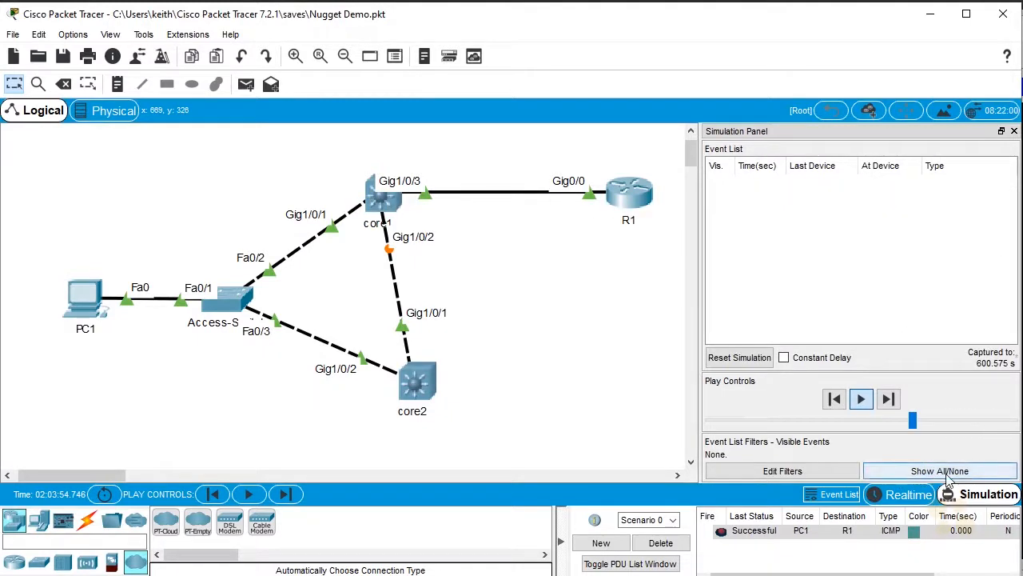
Hide all event types in the event list filters and delete the PC1-to-R1 PDU from Scenario 0
left_click(942, 471)
left_click(942, 472)
double_click(768, 536)
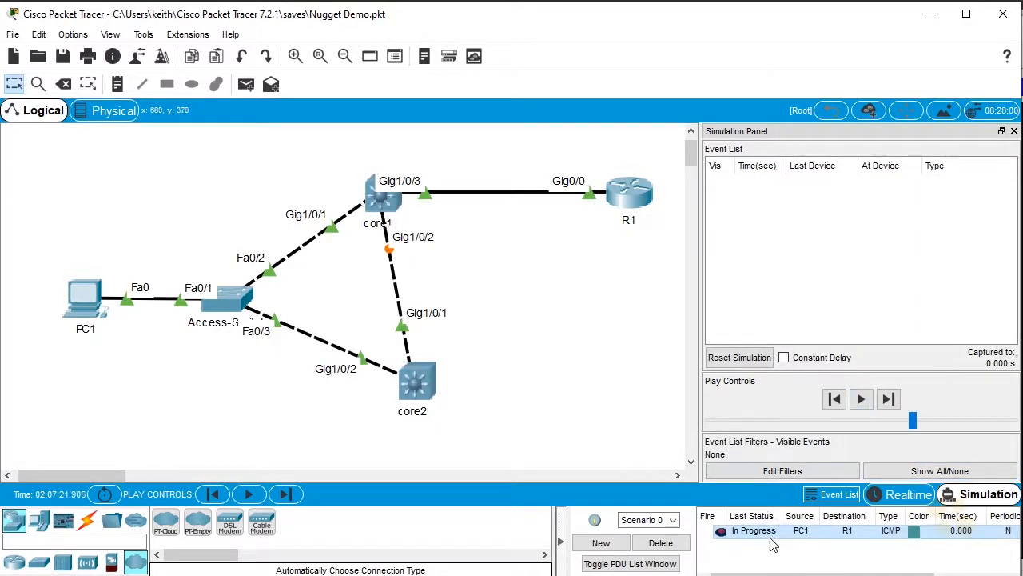
left_click(660, 543)
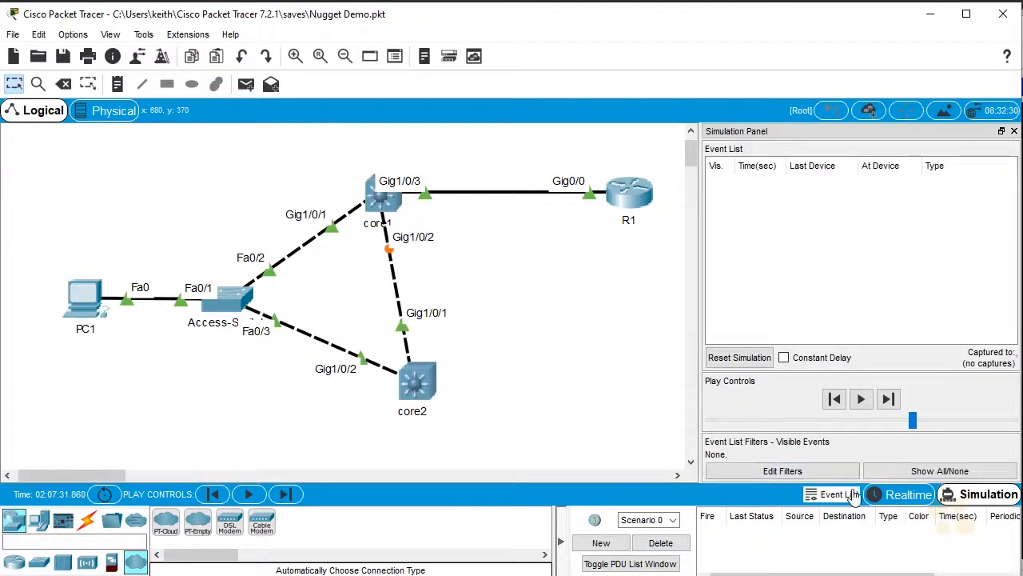
Enable only ARP among the IPv4 simulation event filters
left_click(793, 474)
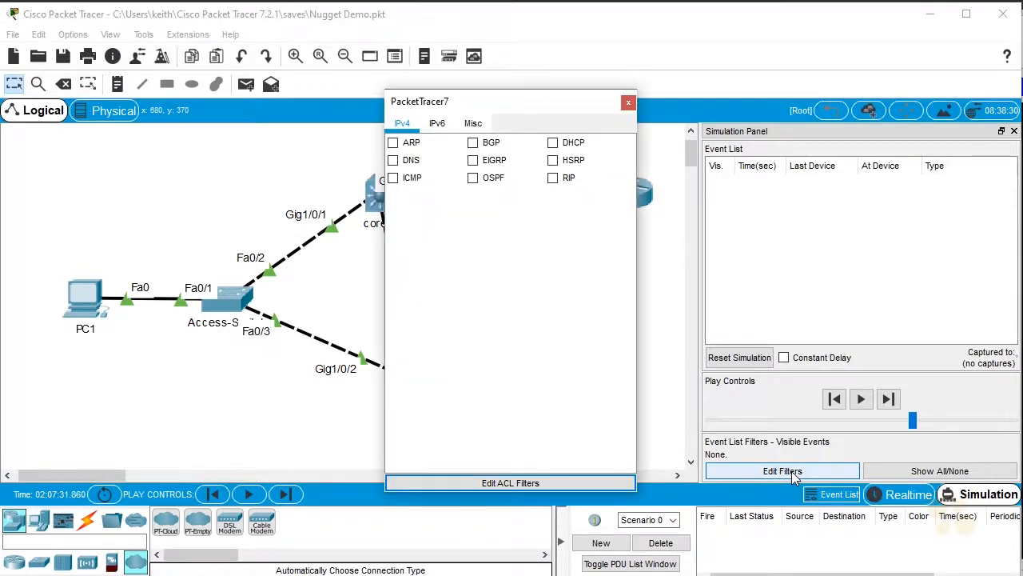
left_click(393, 144)
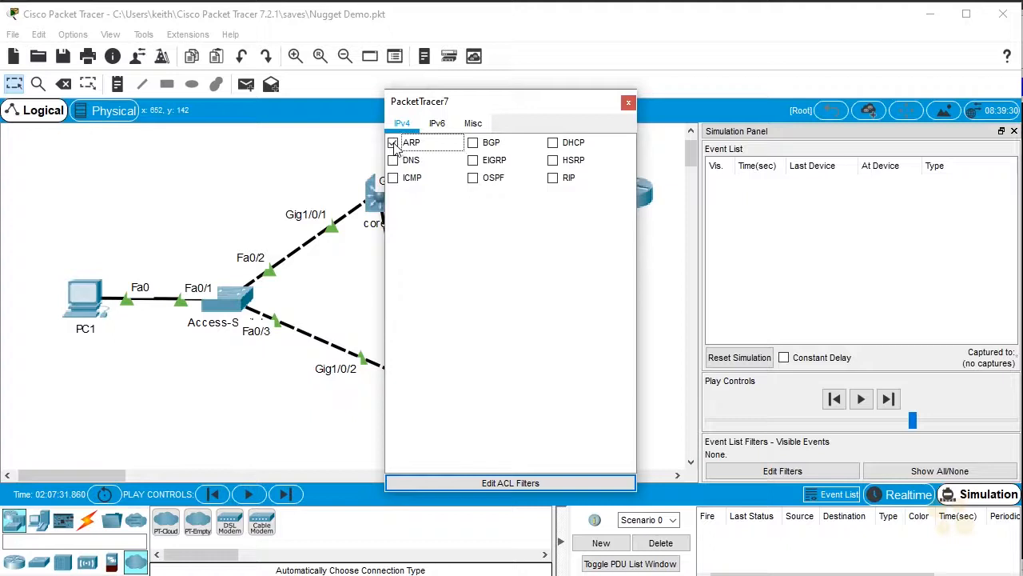
left_click(628, 103)
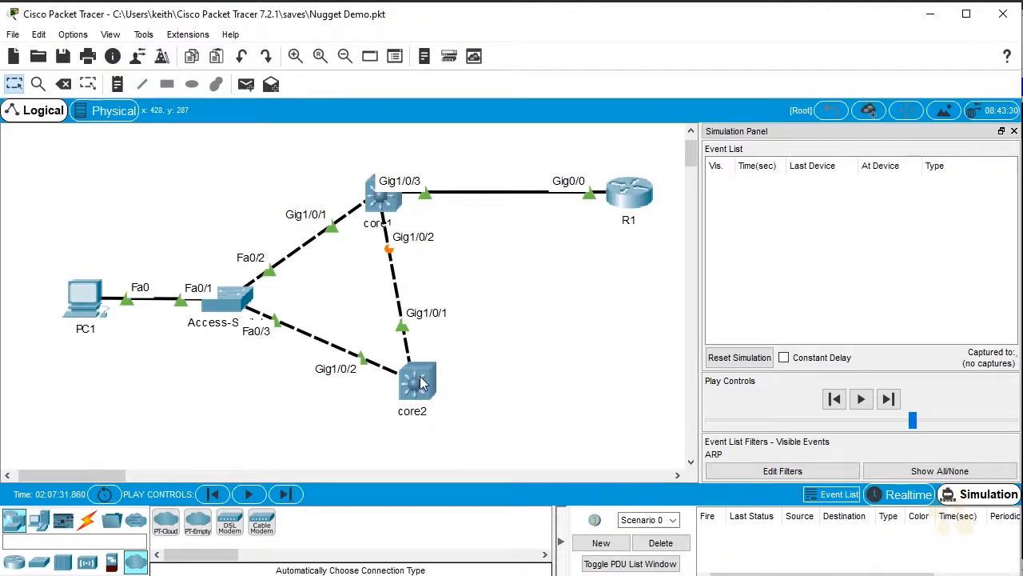
Ping 10.67.83.99 from PC1's Command Prompt and return to the topology workspace
left_click(85, 302)
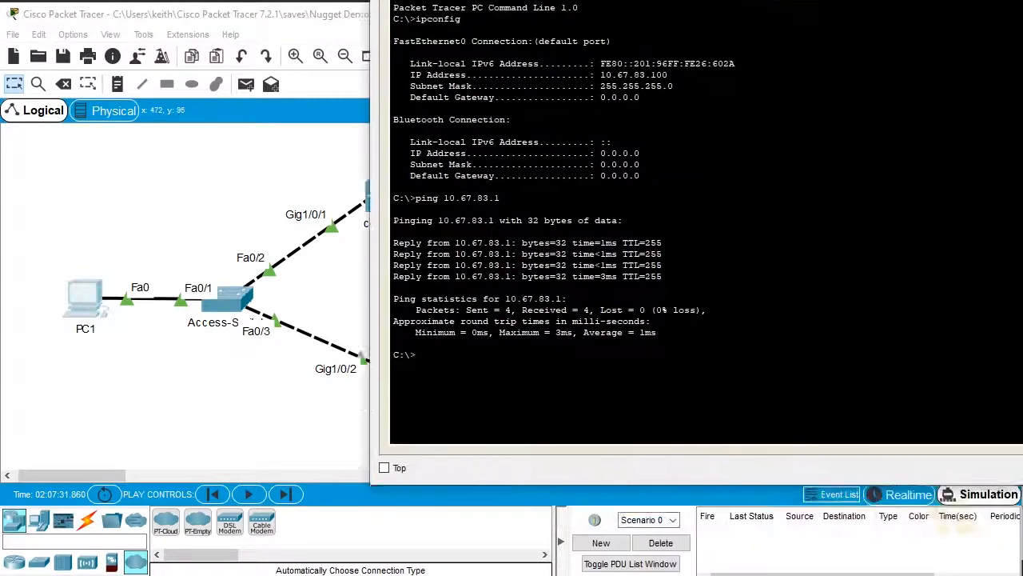
left_click_drag(640, 2, 504, 0)
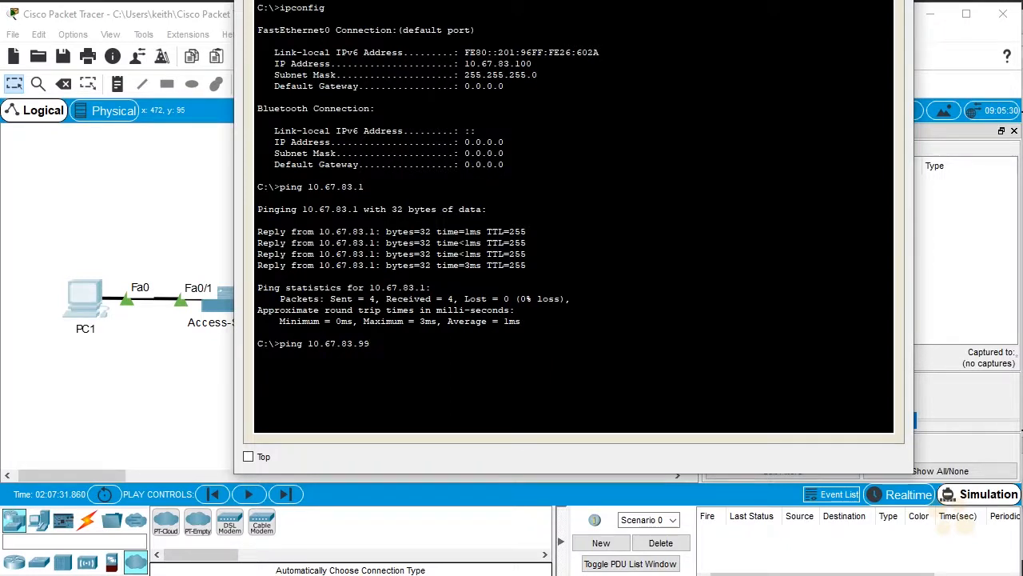
key("Return")
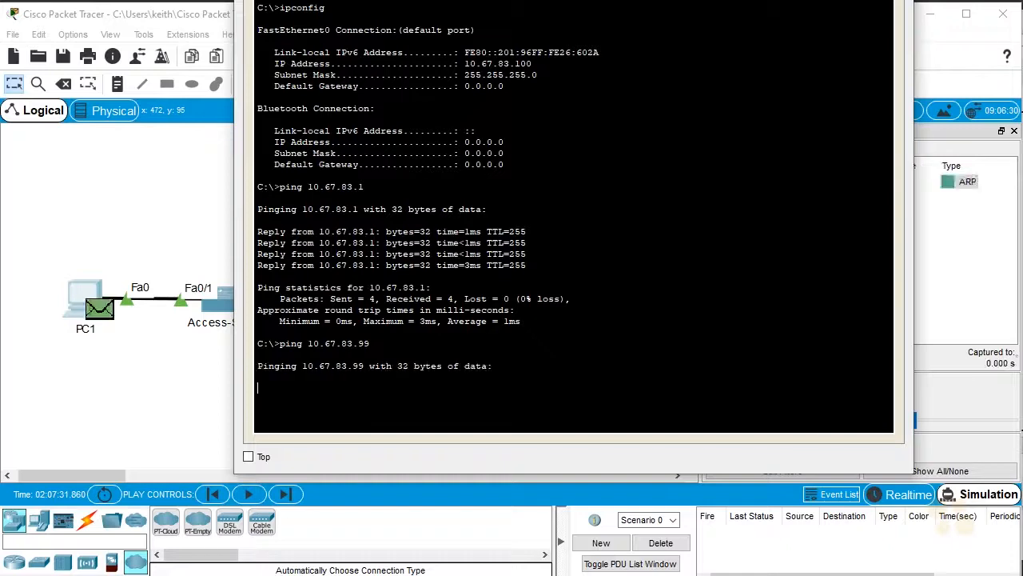
left_click(822, 1)
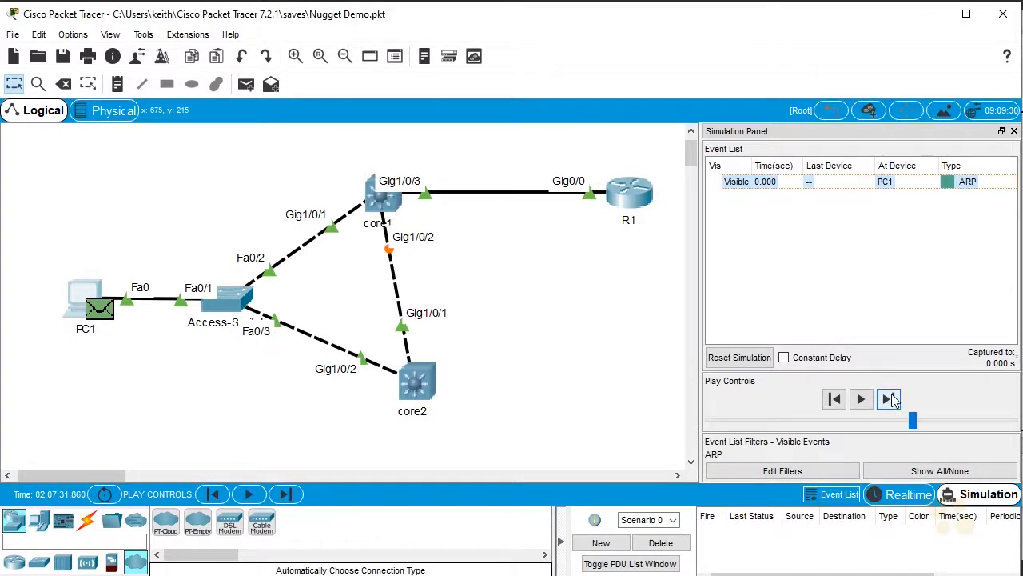
Advance the ARP request to Access-Switch, inspect its inbound and outbound layers, and close the PDU information
left_click(893, 406)
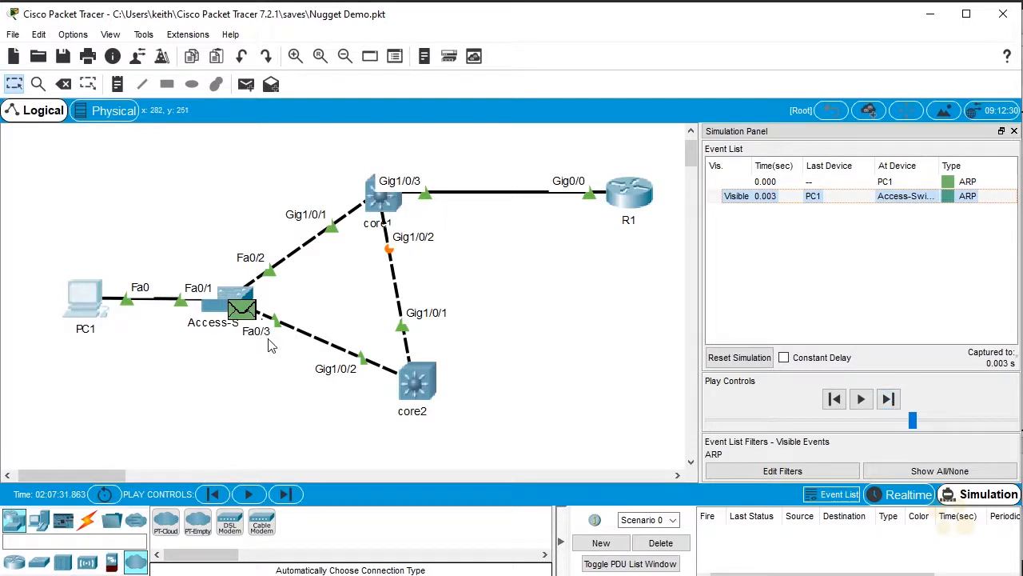
left_click(248, 316)
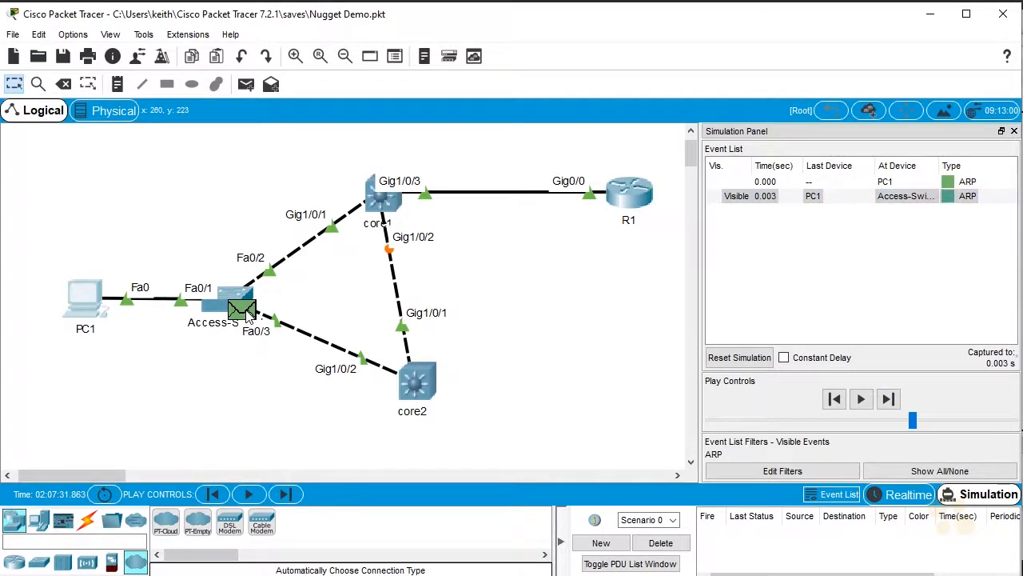
left_click(247, 316)
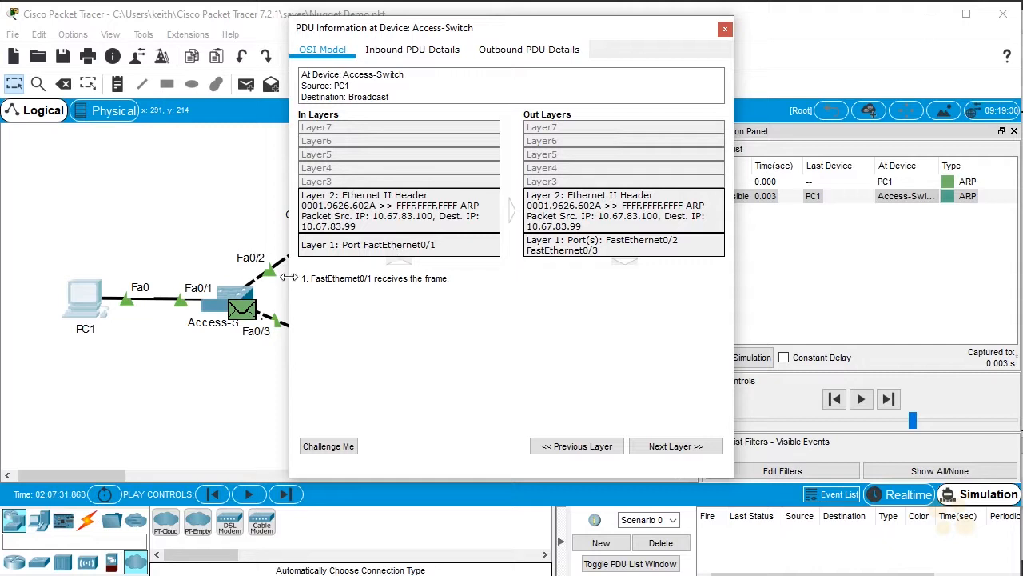
left_click(725, 29)
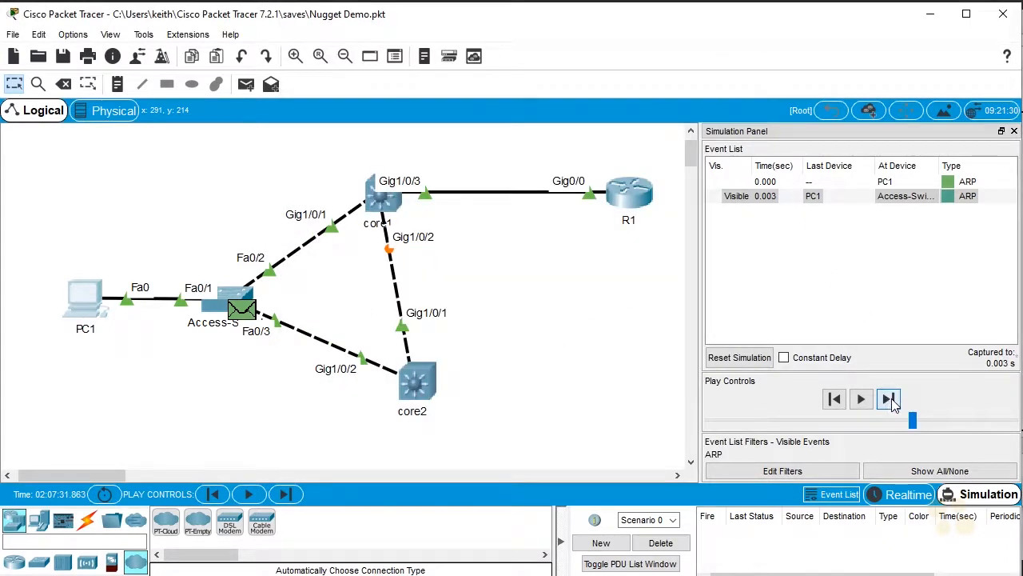
Step the ARP broadcast forward from Access-Switch to core1 and core2, and play the remaining simulation automatically
left_click(889, 399)
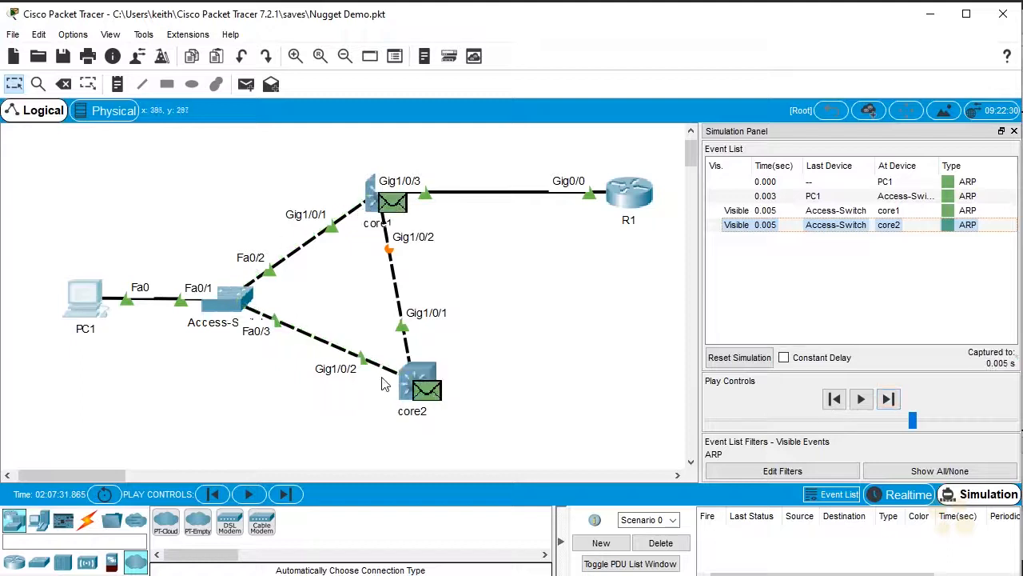
left_click(889, 399)
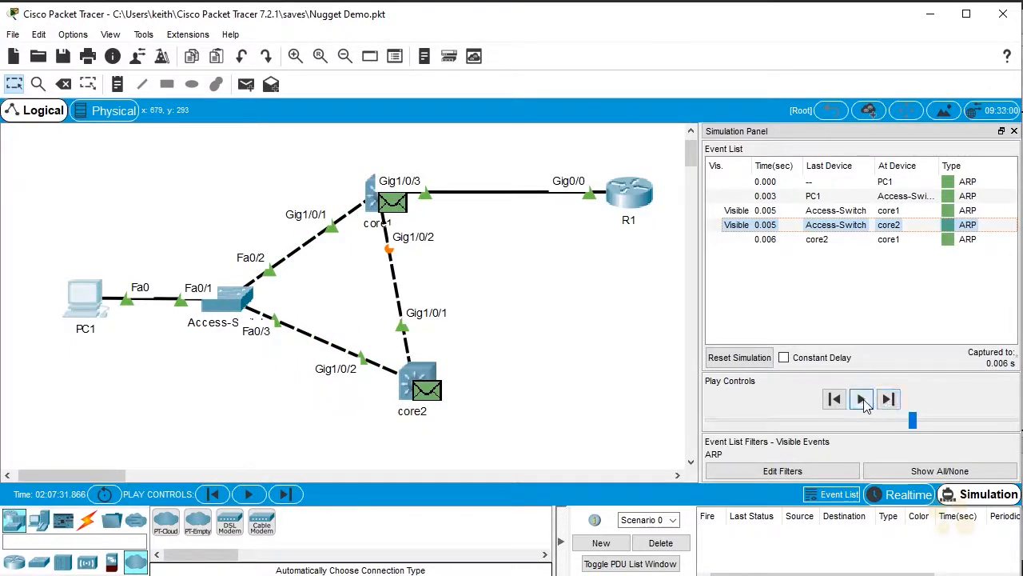
left_click(863, 401)
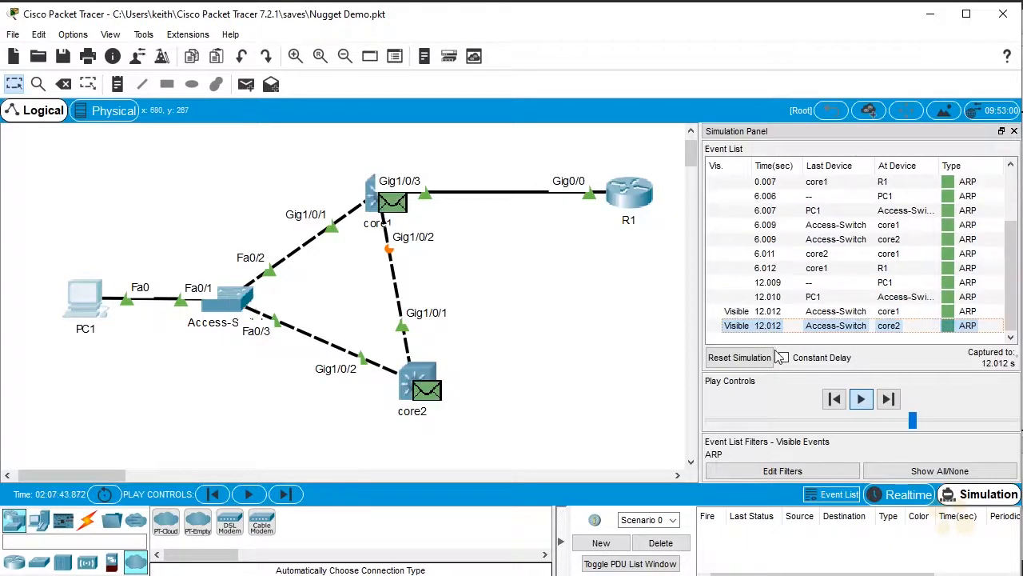
Reset the ARP simulation and hide all event types in the event list filters
left_click(740, 358)
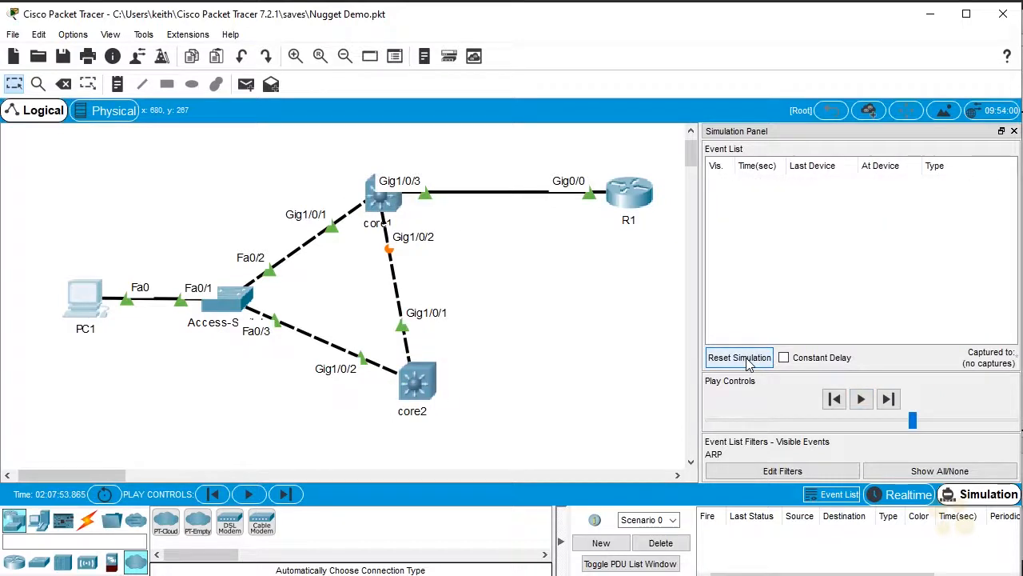
left_click(937, 472)
left_click(937, 471)
left_click(937, 472)
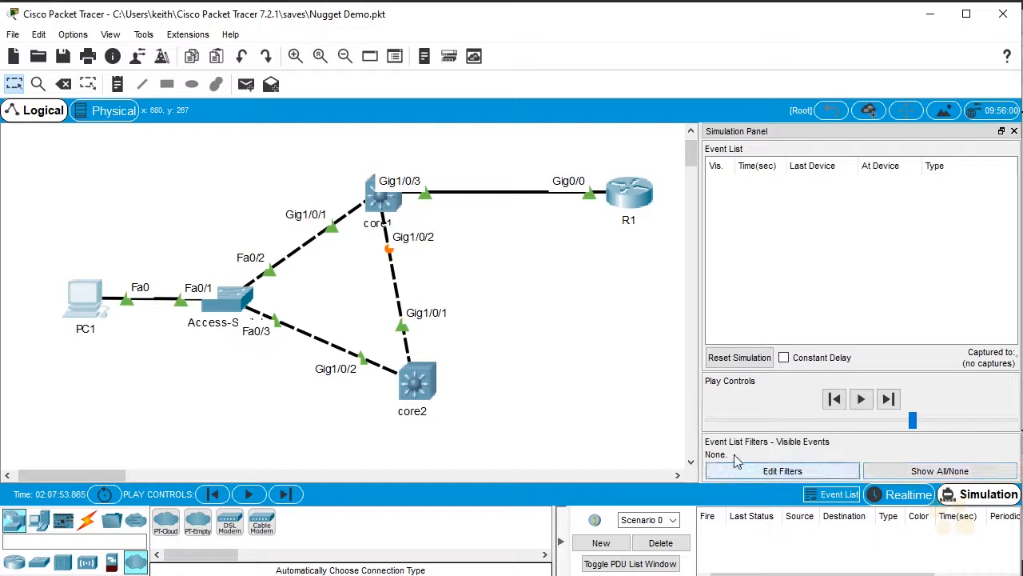